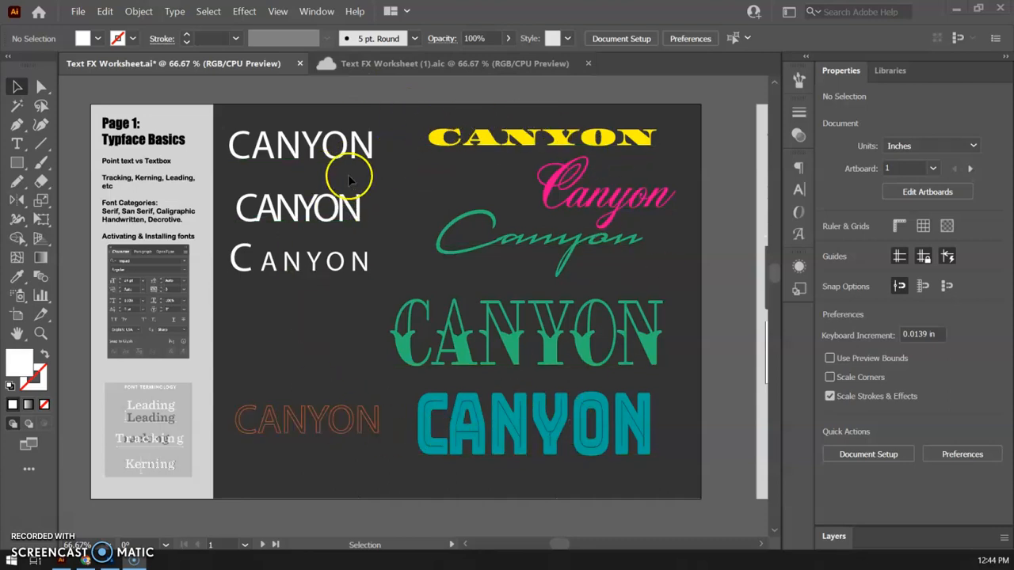
# Step: Switch to the Text FX Worksheet (1).aic document
pyautogui.moveTo(673, 267)
pyautogui.mouseDown()
pyautogui.moveTo(177, 265)
pyautogui.moveTo(407, 235)
pyautogui.moveTo(595, 132)
pyautogui.moveTo(602, 220)
pyautogui.moveTo(661, 320)
pyautogui.moveTo(666, 283)
pyautogui.mouseUp()
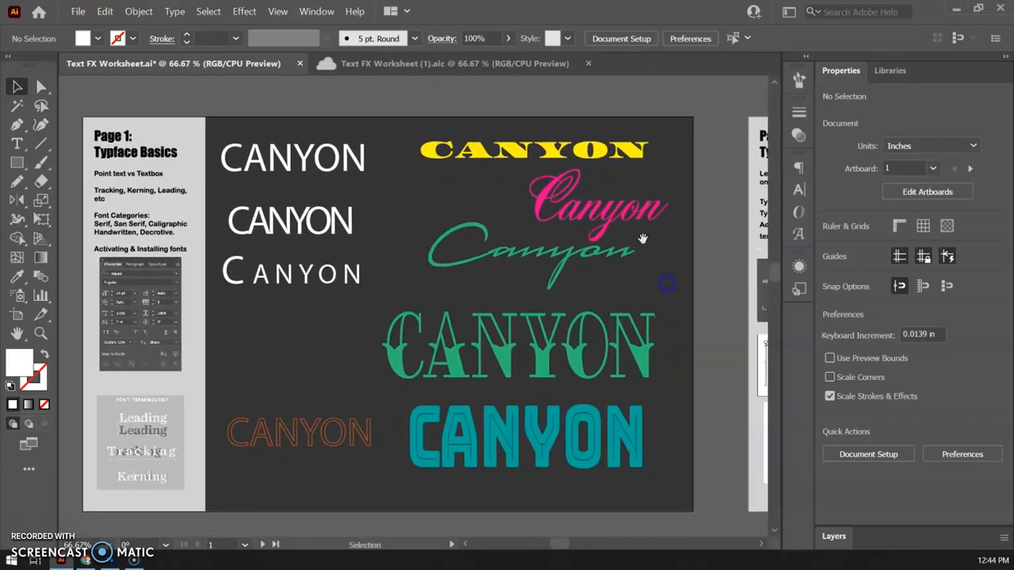
pyautogui.click(449, 63)
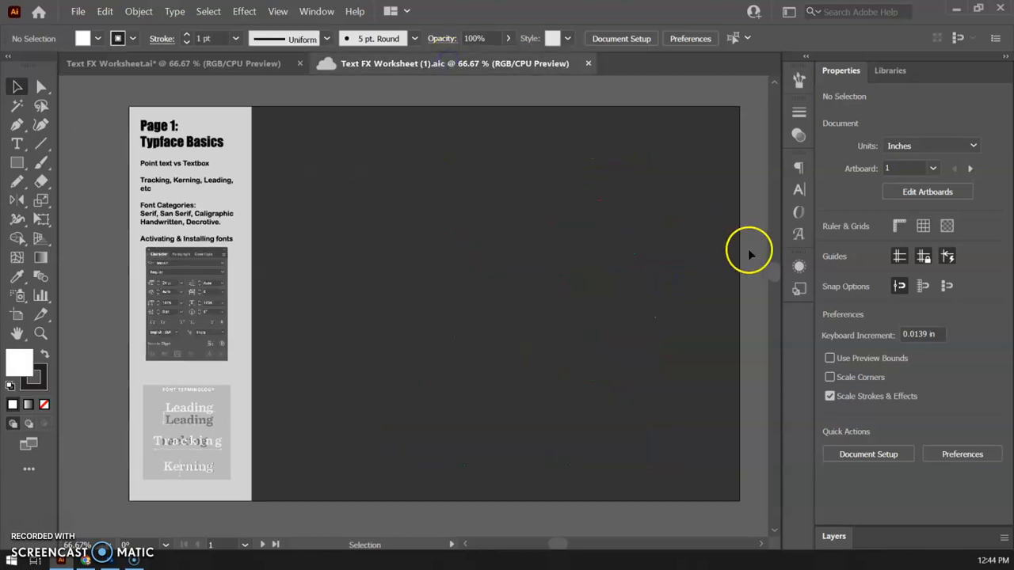
# Step: Place a placeholder point text object near the upper edge of Page 1's empty dark area
pyautogui.click(16, 146)
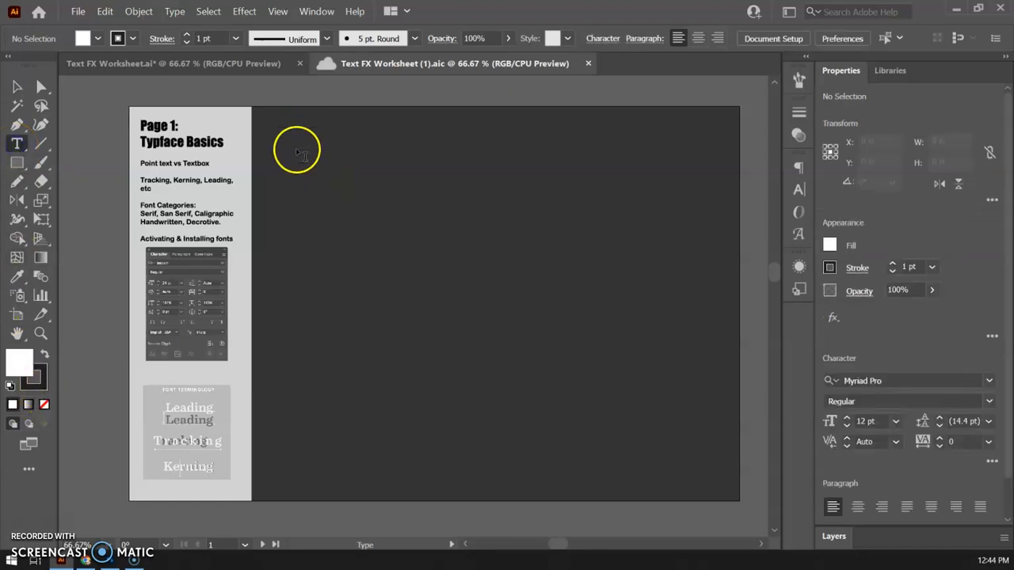
pyautogui.hotkey('ctrl', '1')
pyautogui.moveTo(293, 151); pyautogui.dragTo(360, 243)
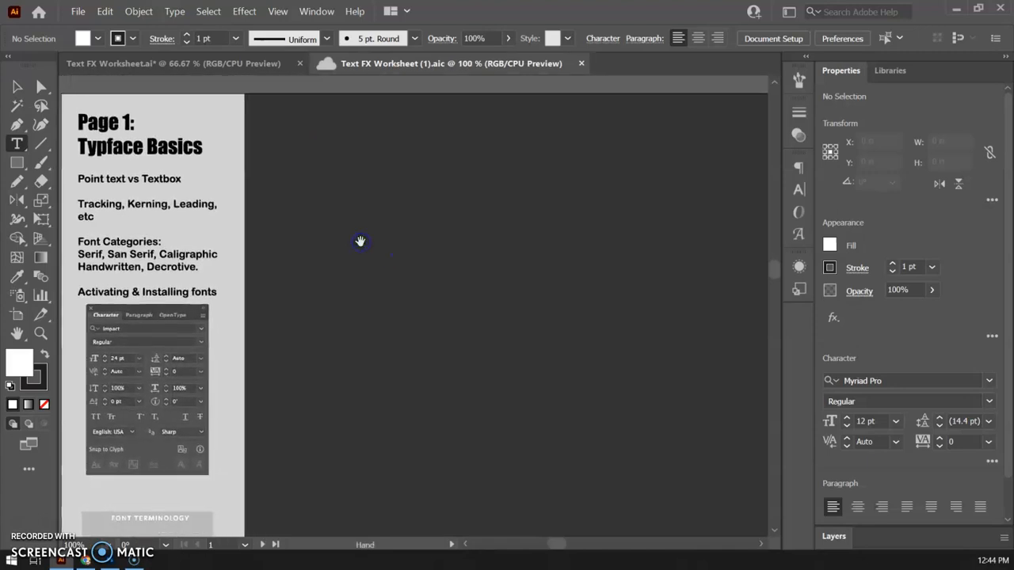
pyautogui.click(325, 173)
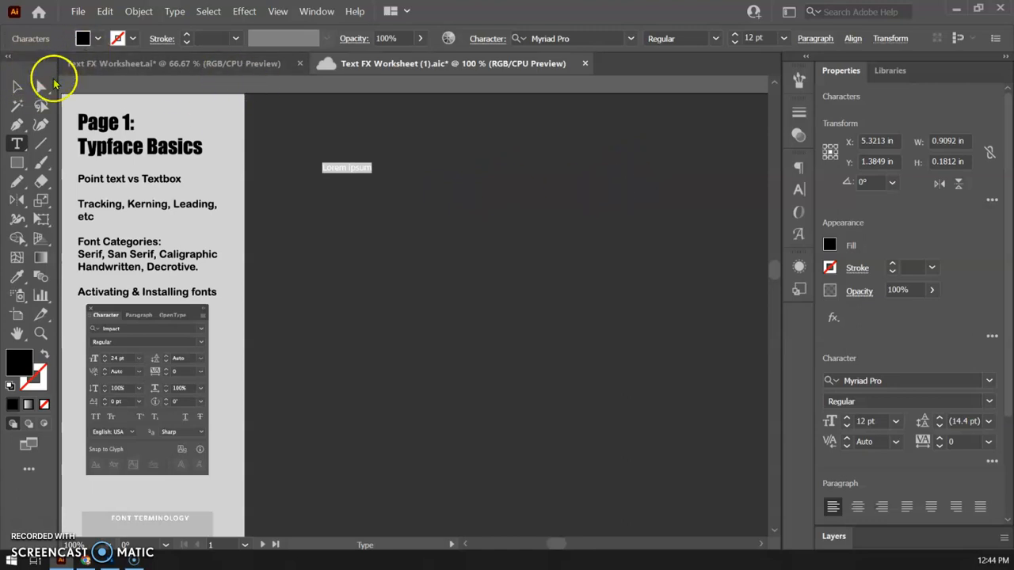
# Step: Try white as the fill of the placeholder point text, settling on green
pyautogui.click(17, 86)
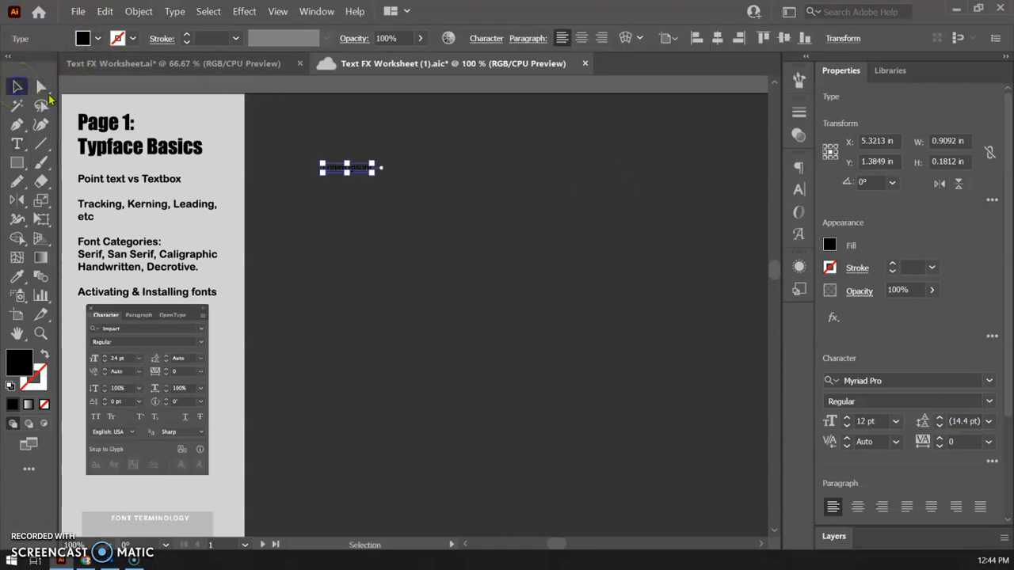
pyautogui.click(829, 246)
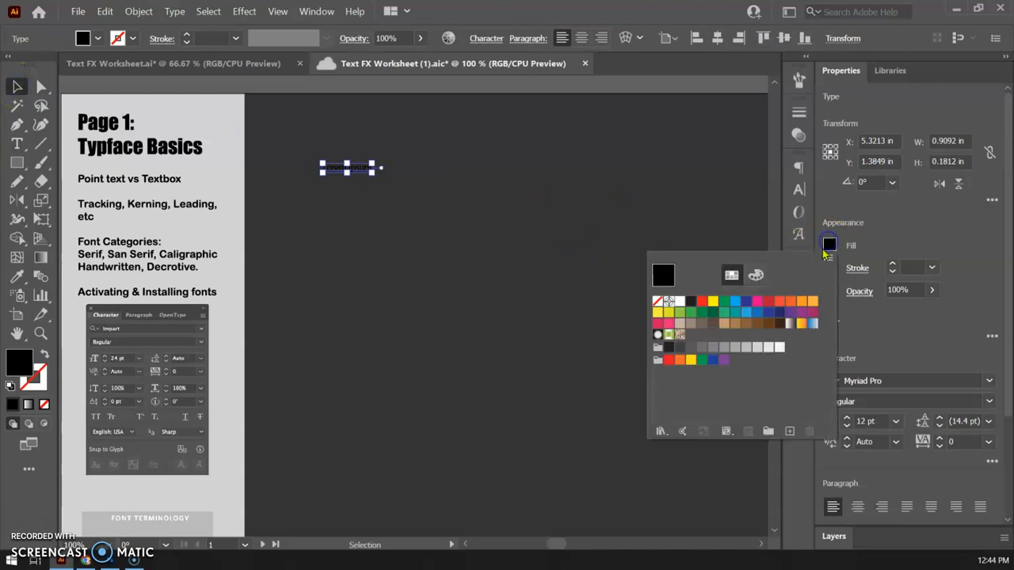
pyautogui.click(680, 302)
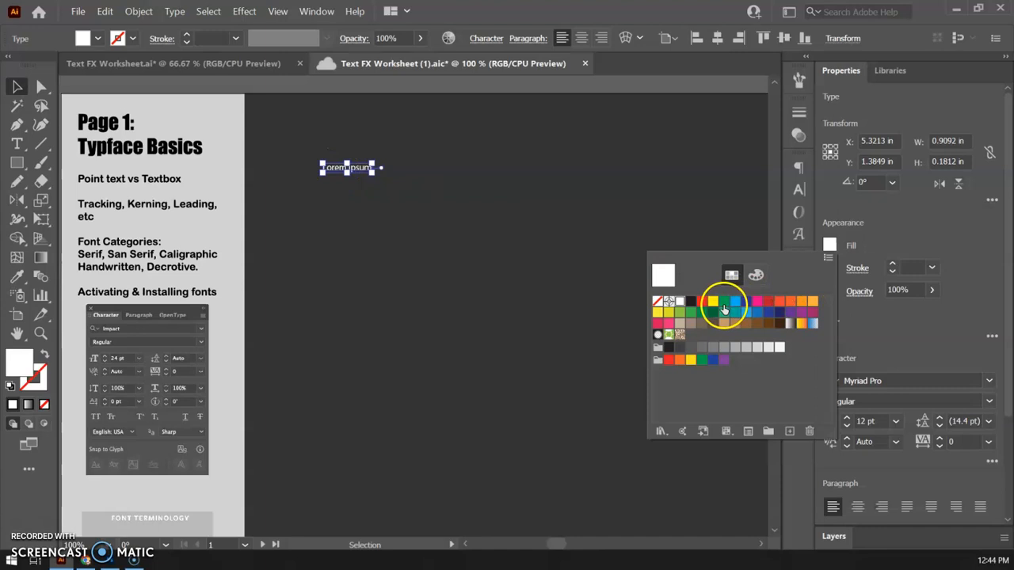
pyautogui.click(723, 308)
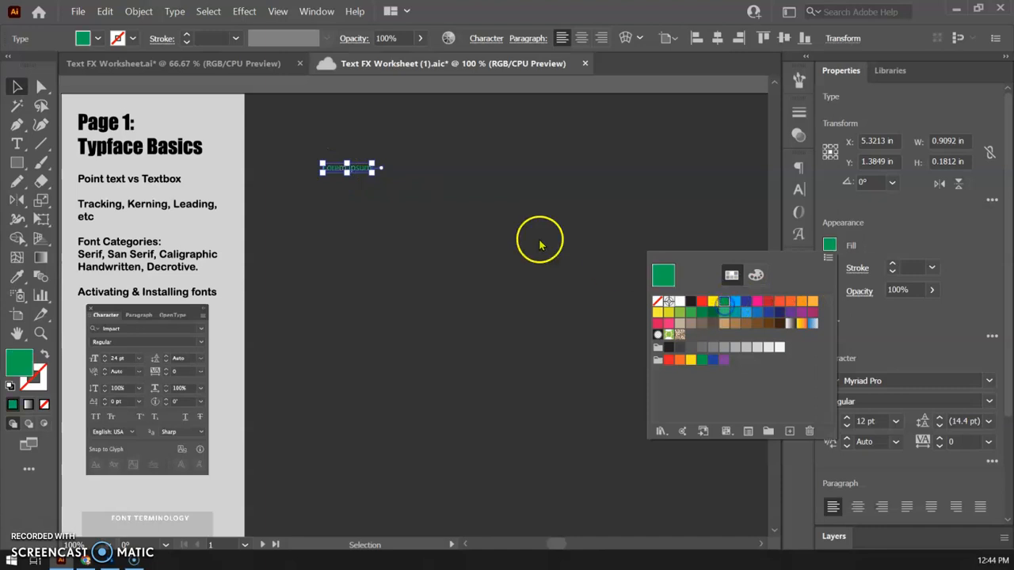
pyautogui.click(390, 178)
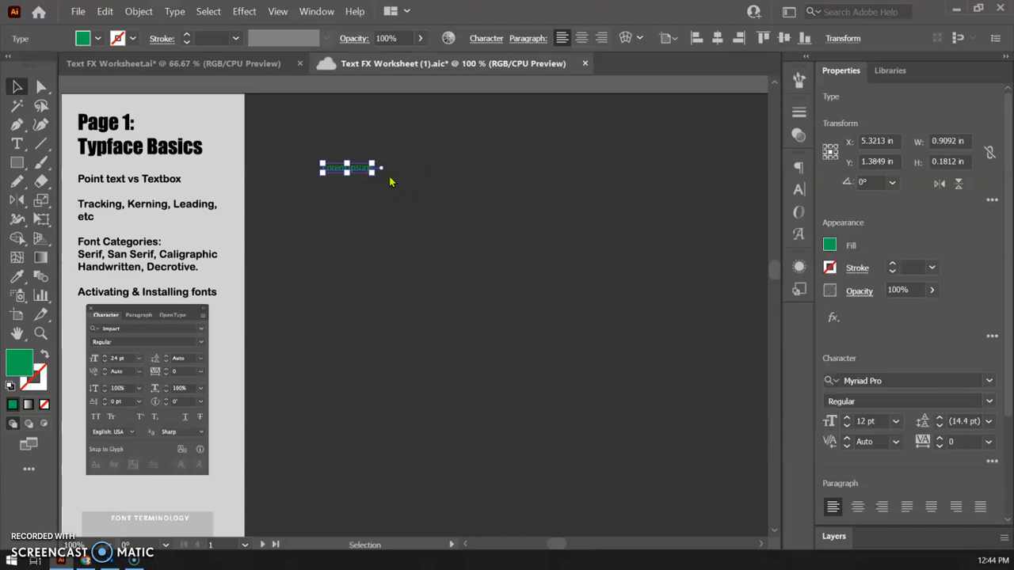
# Step: Increase the green placeholder text's font size to 46 pt
pyautogui.click(389, 176)
pyautogui.click(366, 168)
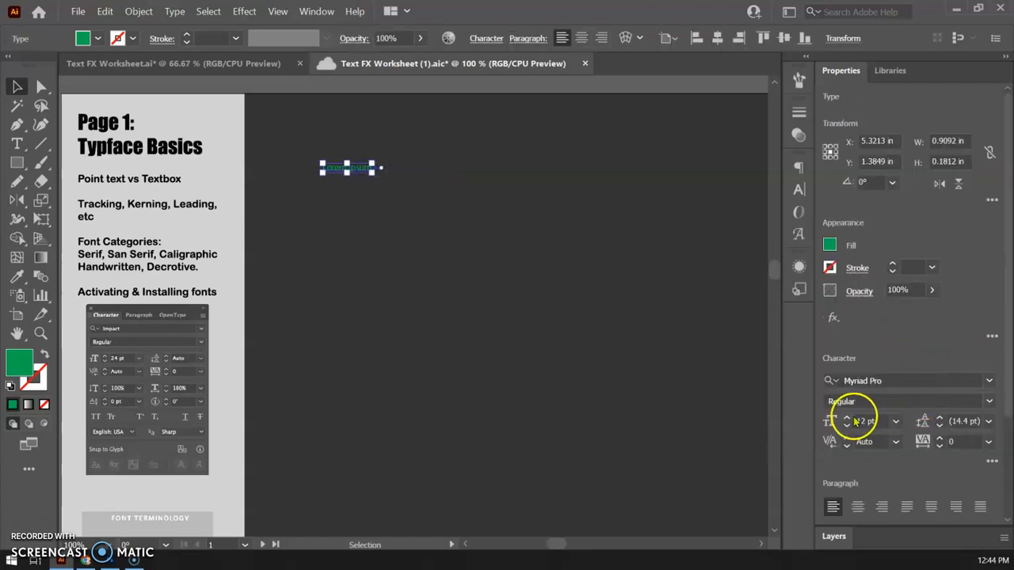
pyautogui.moveTo(846, 421); pyautogui.dragTo(845, 417)
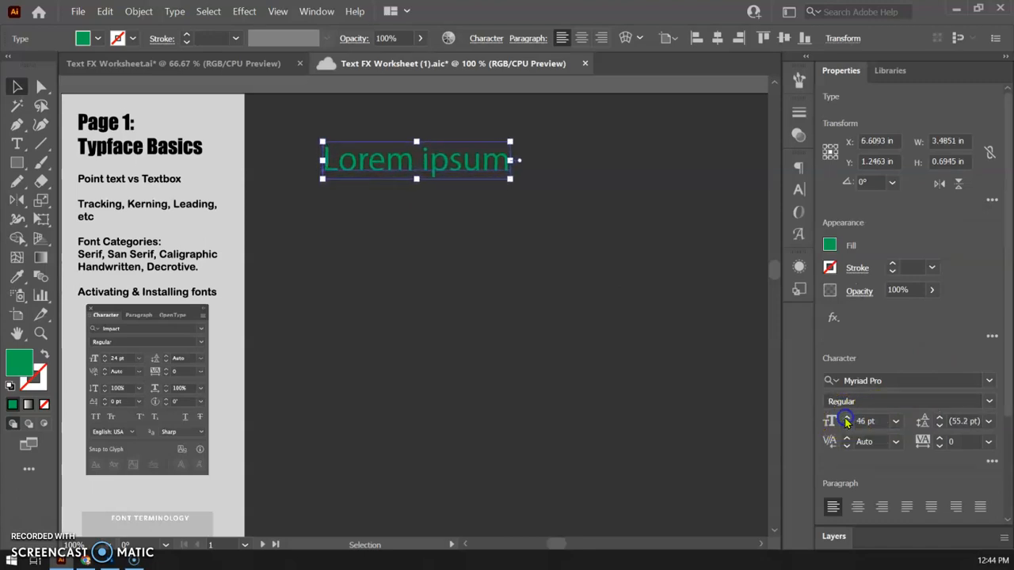
# Step: Create an area text box about 6.55 by 4.16 in below the green point text
pyautogui.click(16, 143)
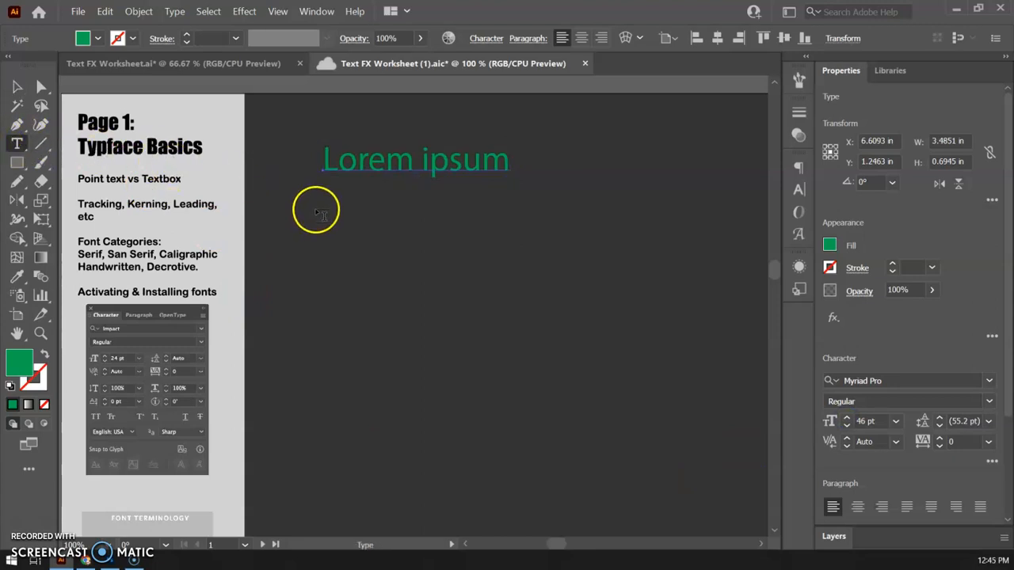
pyautogui.moveTo(317, 212); pyautogui.dragTo(669, 432)
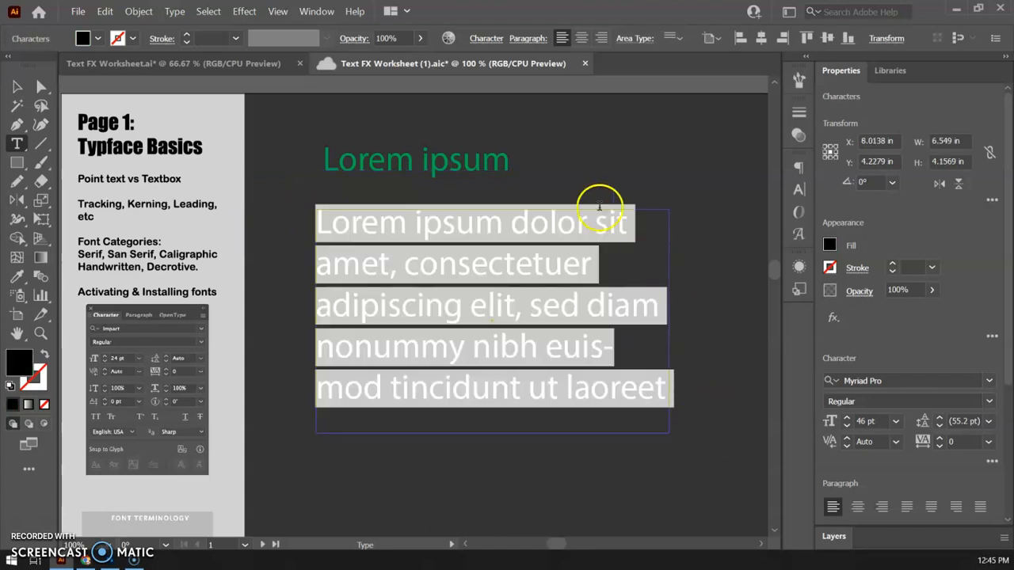
pyautogui.click(18, 85)
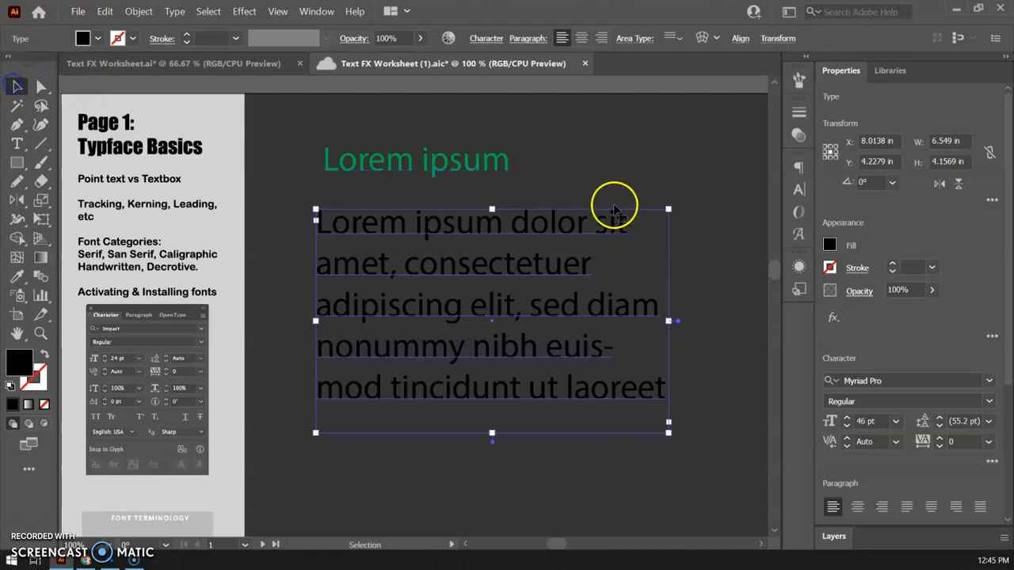
# Step: Fill the area text with yellow and move its box slightly down, away from the green point text
pyautogui.click(830, 246)
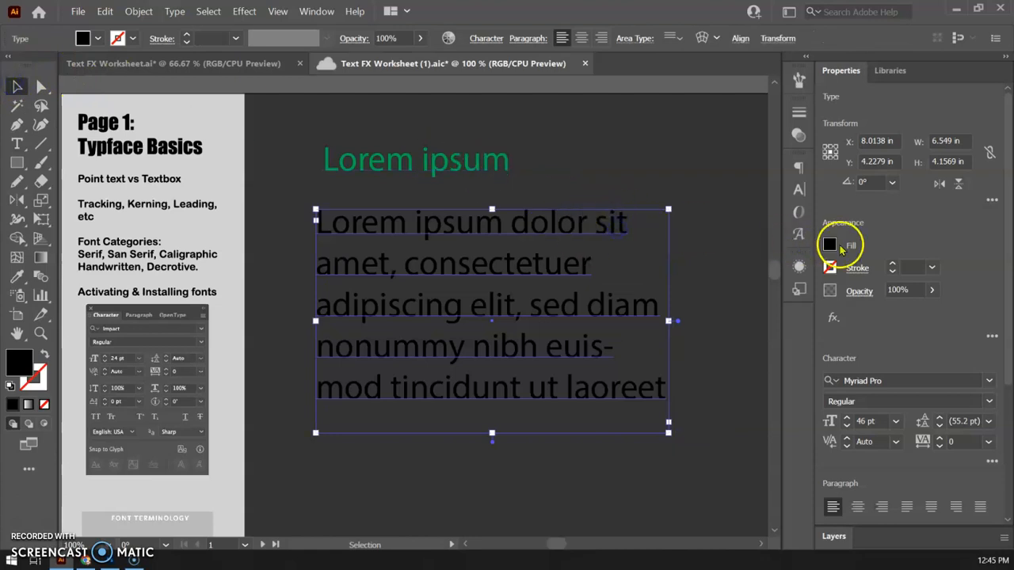
pyautogui.click(713, 301)
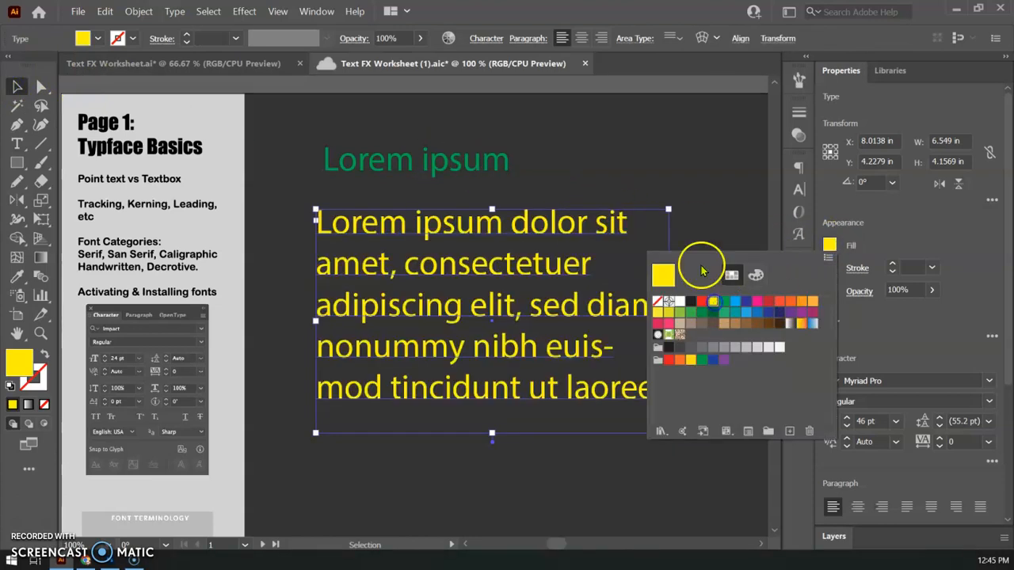
pyautogui.moveTo(547, 238); pyautogui.dragTo(545, 277)
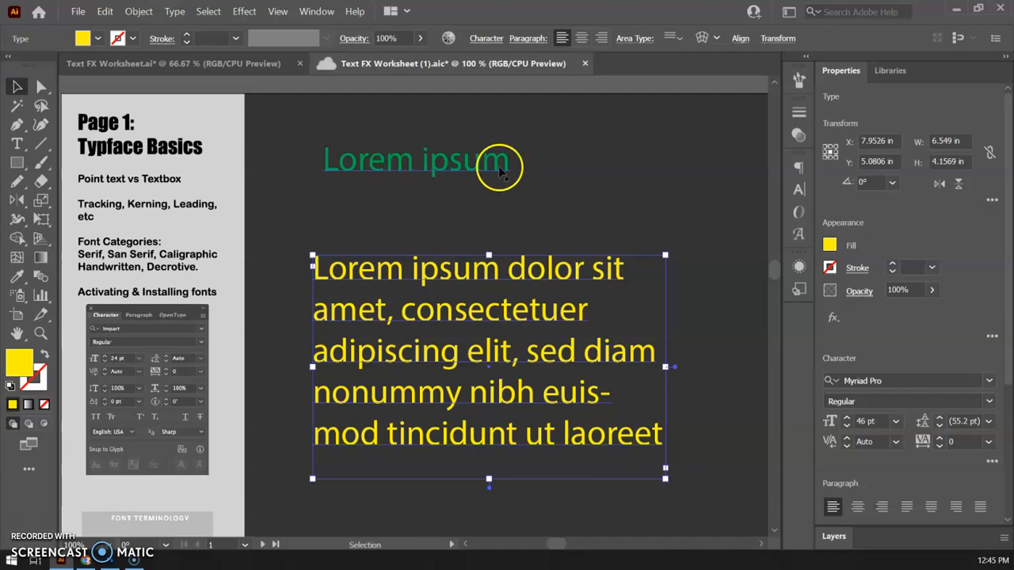
pyautogui.moveTo(469, 283); pyautogui.dragTo(480, 273)
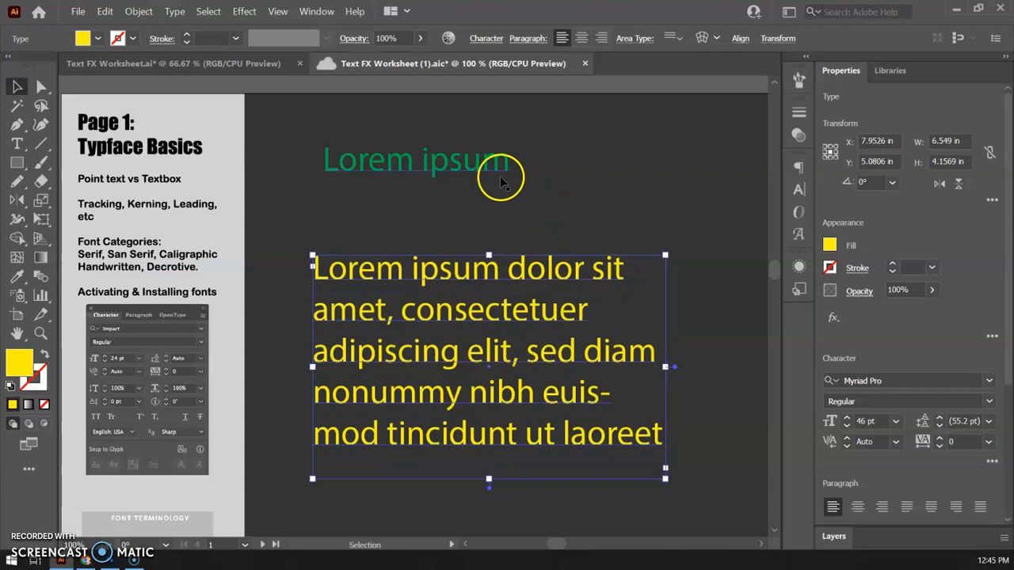
# Step: Increase the green point text's font size to 49 pt, and scale it by its bounding box to about 66 pt
pyautogui.click(437, 162)
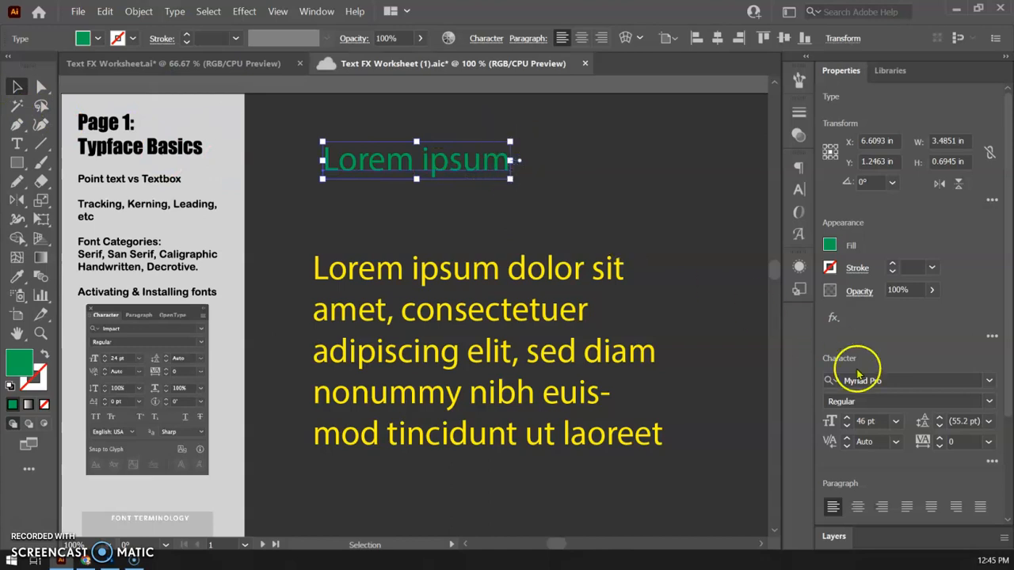
pyautogui.click(847, 418)
pyautogui.click(846, 419)
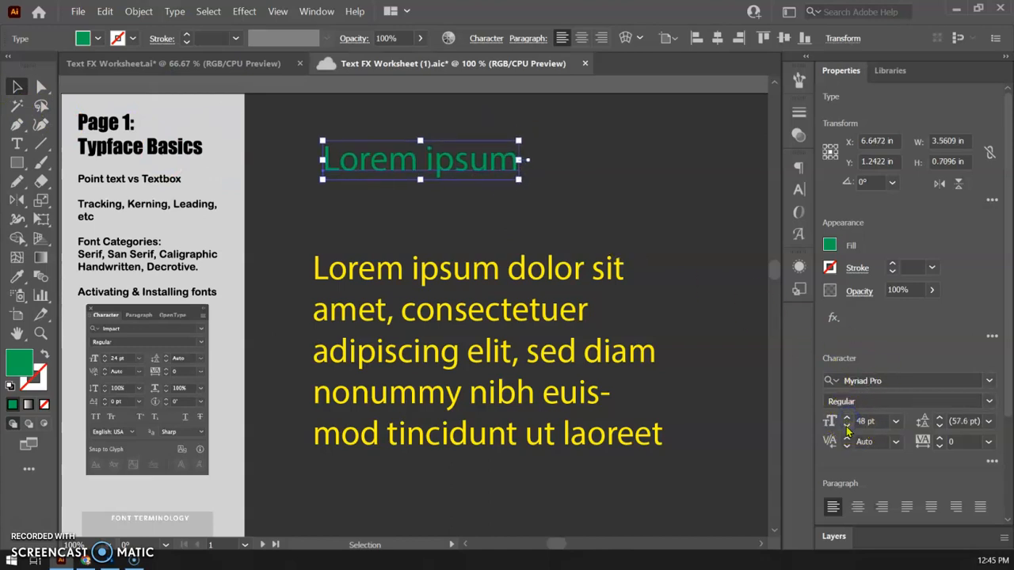
pyautogui.click(847, 420)
pyautogui.click(847, 429)
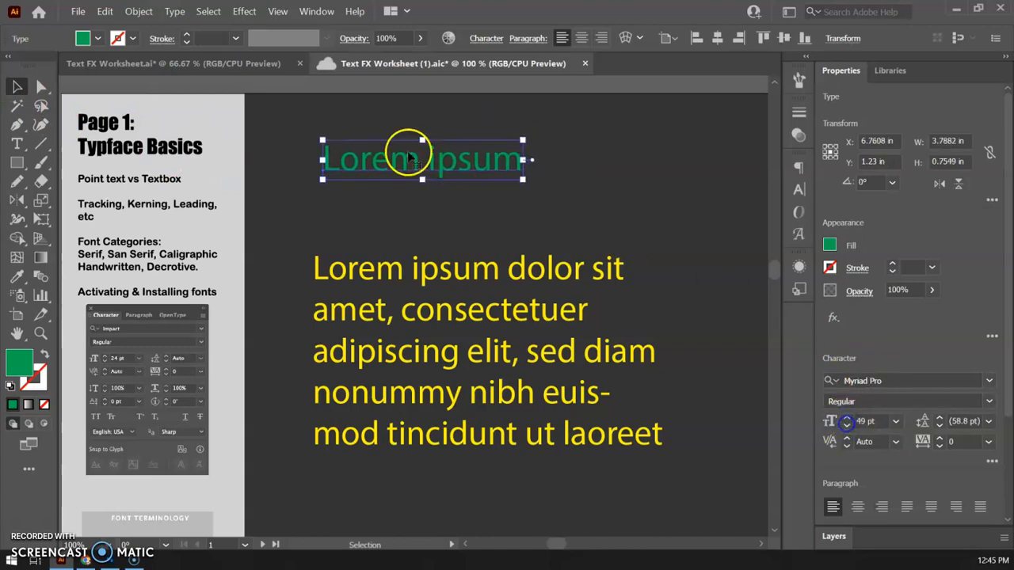
pyautogui.moveTo(522, 179); pyautogui.dragTo(593, 199)
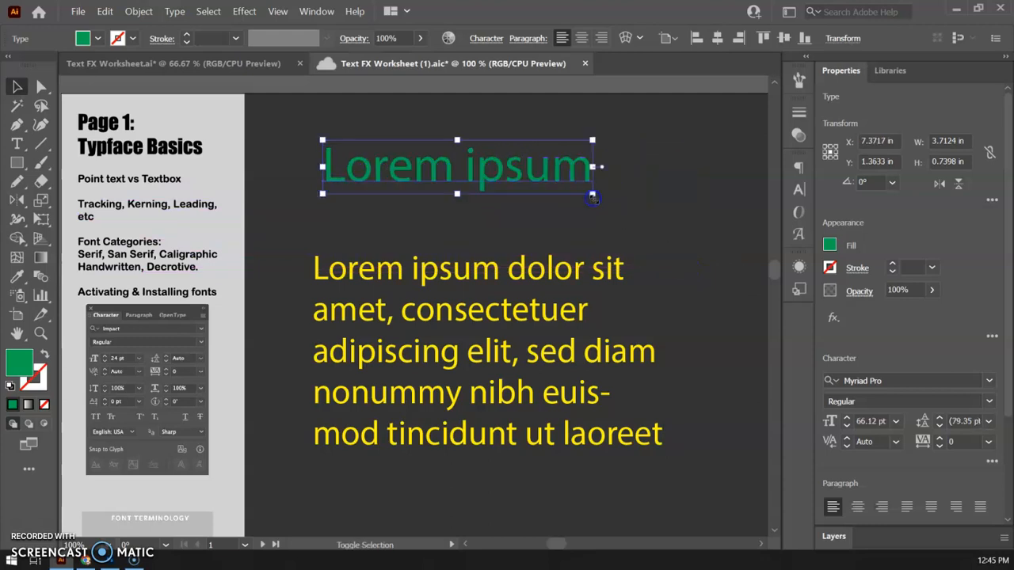
# Step: Resize the yellow text box to about 3.88 by 4.06 in so its text reflows
pyautogui.click(593, 272)
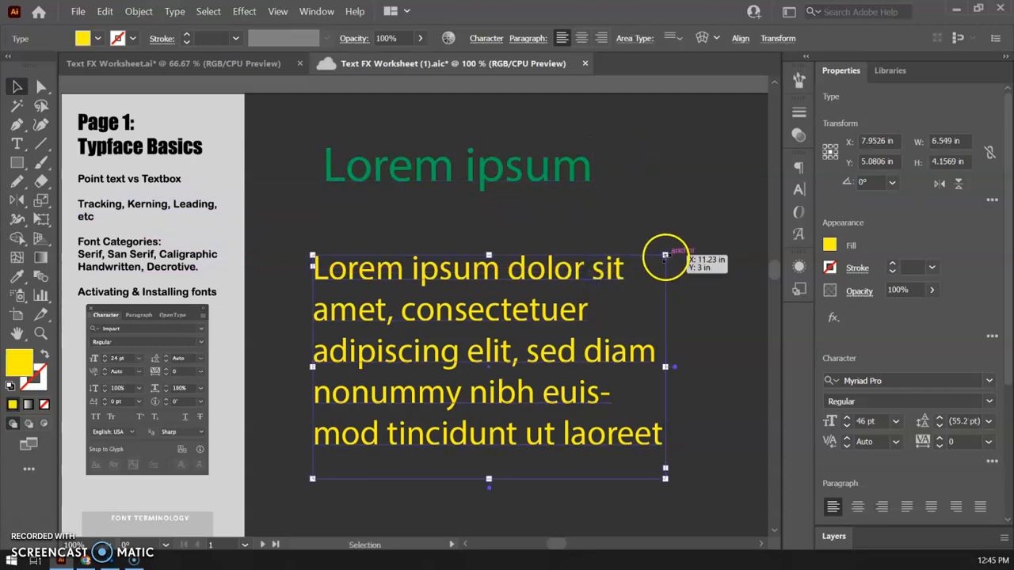
pyautogui.moveTo(665, 256); pyautogui.dragTo(522, 262)
pyautogui.click(529, 477)
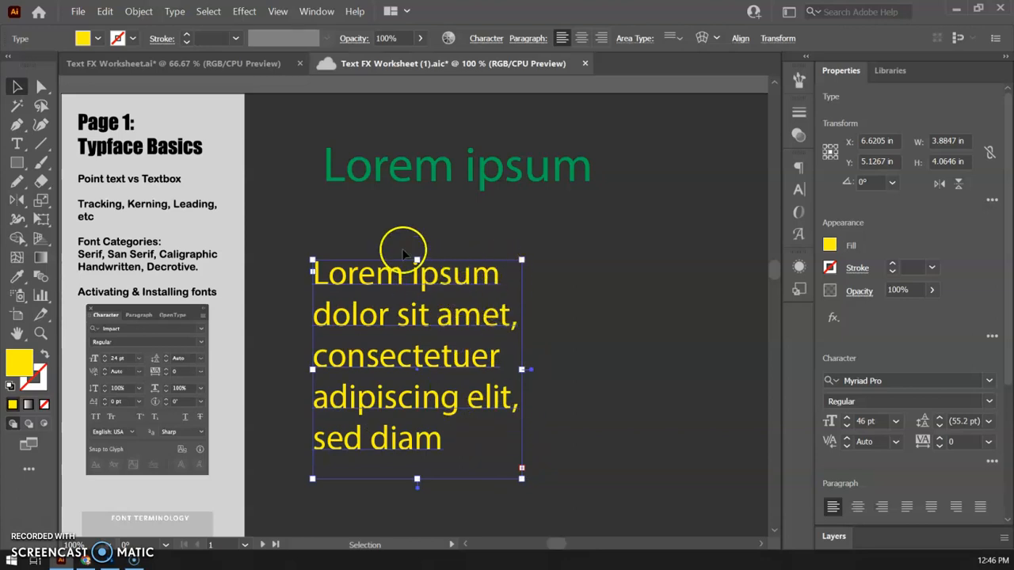
# Step: Delete the yellow area text and the green point text from the page
pyautogui.click(414, 235)
pyautogui.click(400, 276)
pyautogui.press('Delete')
pyautogui.click(415, 180)
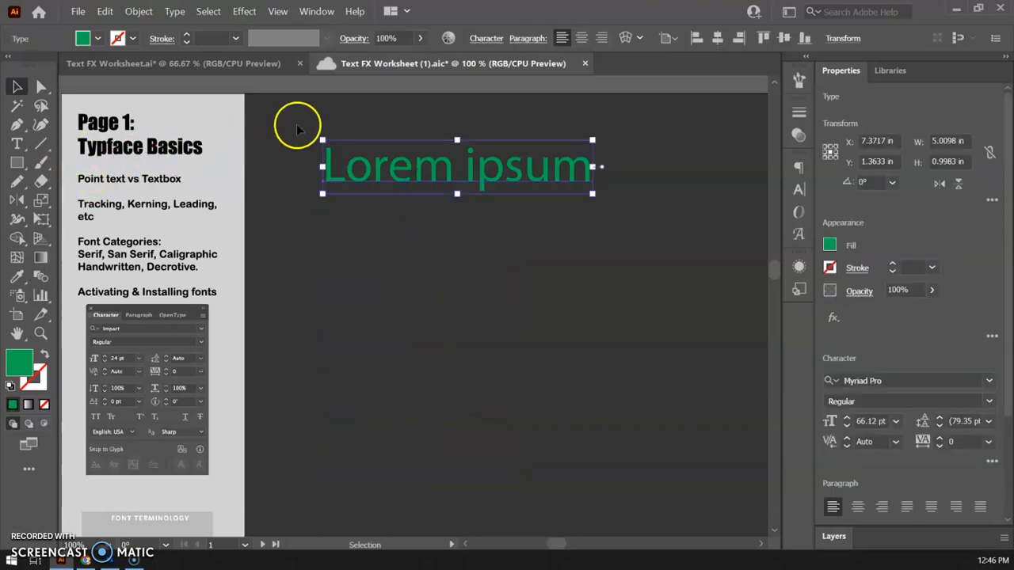
pyautogui.press('Delete')
# Step: Add point text reading "Canyon" near the upper edge of Page 1's empty dark area
pyautogui.click(17, 143)
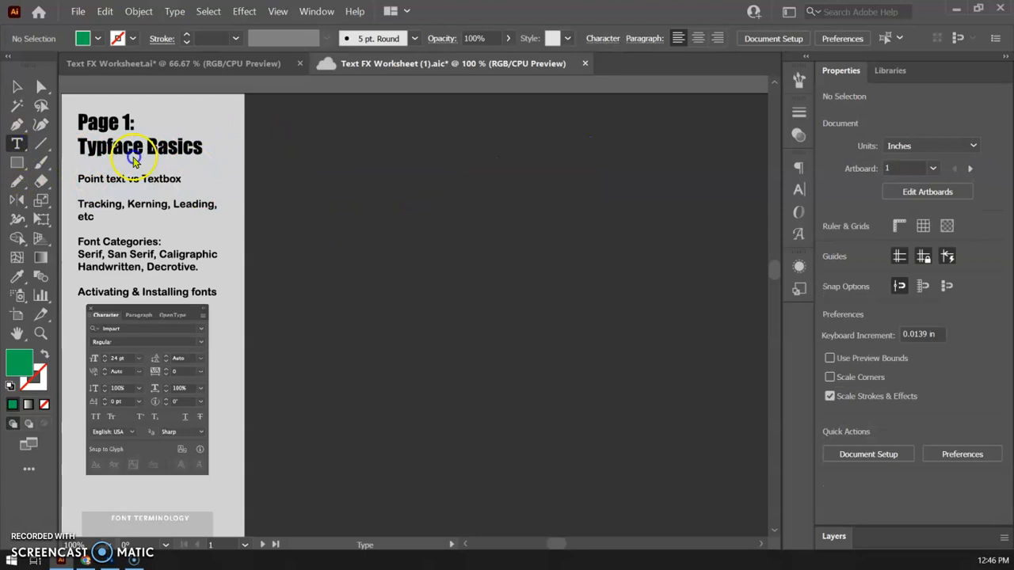
pyautogui.click(296, 157)
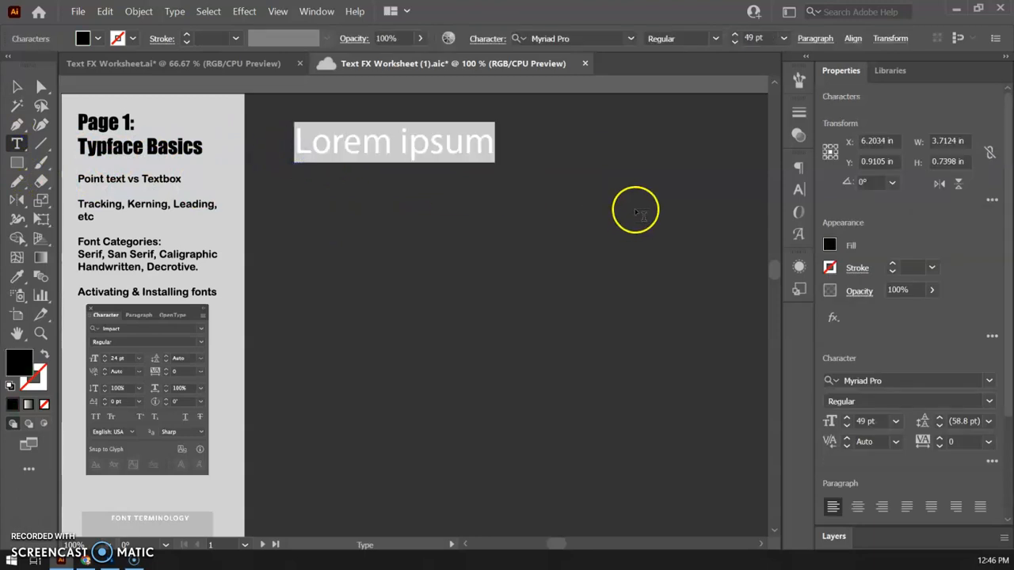
pyautogui.write('Can')
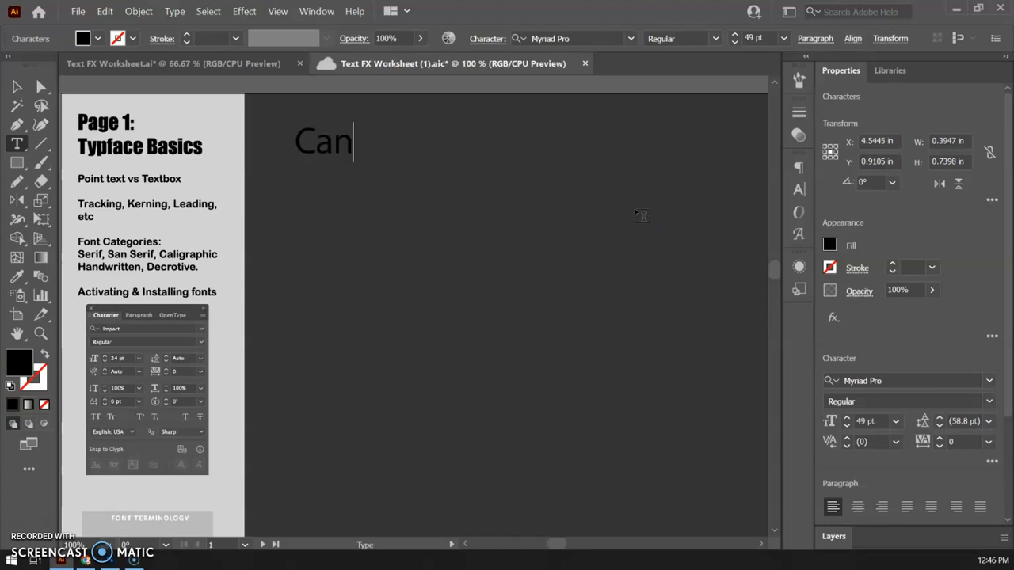
pyautogui.write('yon')
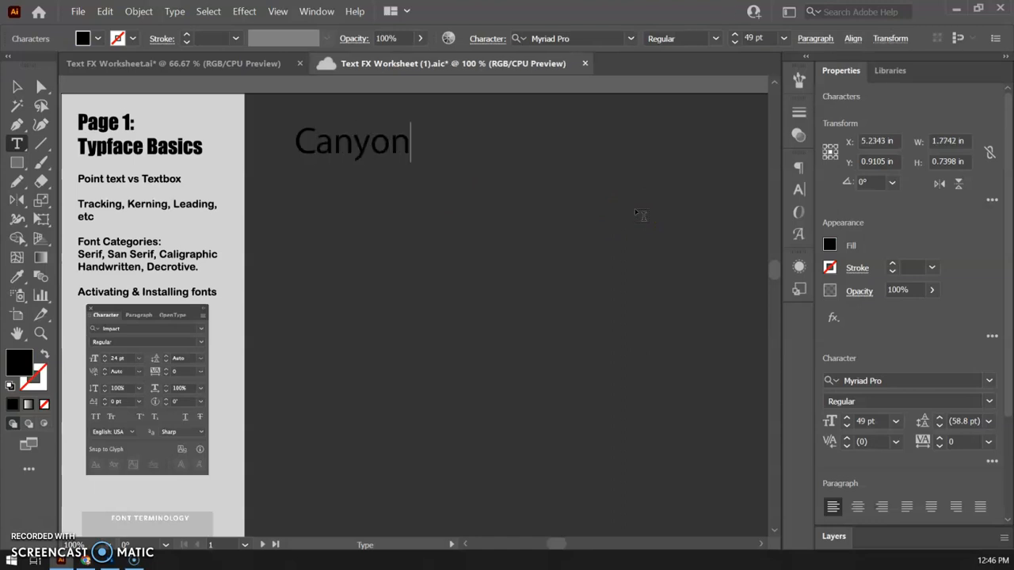
# Step: Set the fill of the entire "Canyon" text to white
pyautogui.hotkey('ctrl', 'a')
pyautogui.click(829, 245)
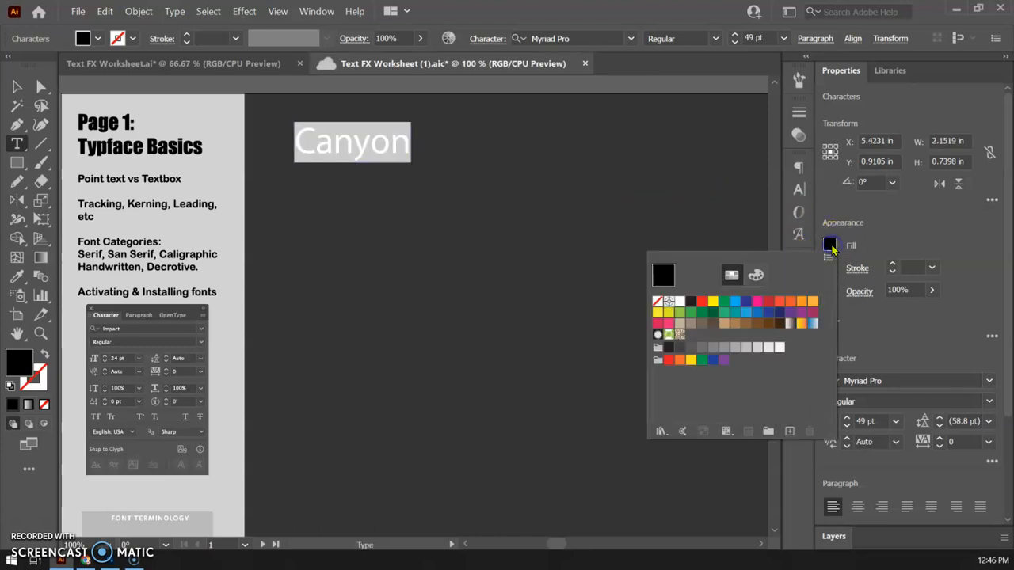
pyautogui.click(680, 301)
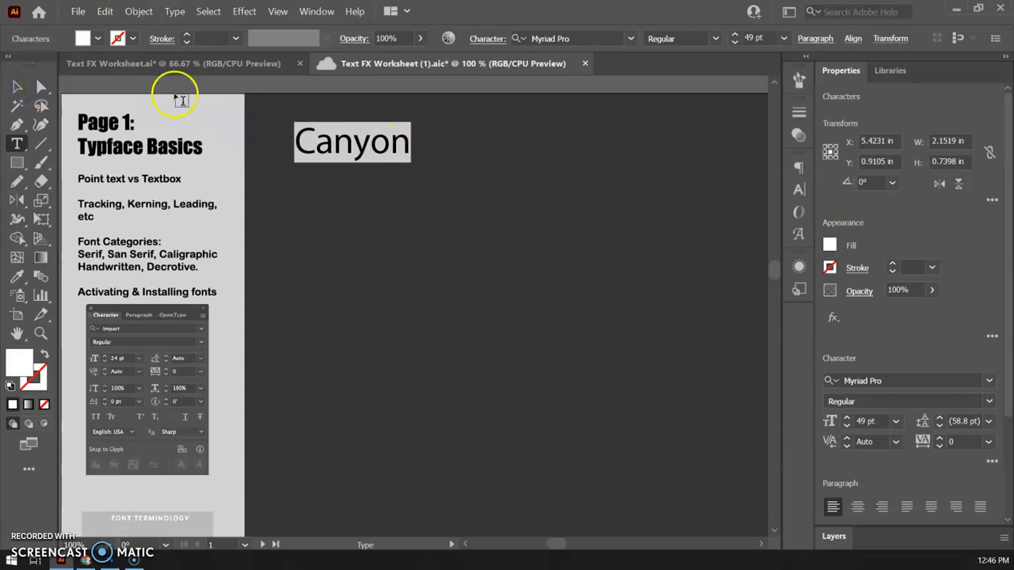
# Step: Increase the "Canyon" text's font size to 70 pt
pyautogui.click(847, 422)
pyautogui.click(847, 421)
pyautogui.click(847, 421)
pyautogui.click(847, 421)
pyautogui.click(847, 421)
pyautogui.click(847, 422)
pyautogui.click(847, 421)
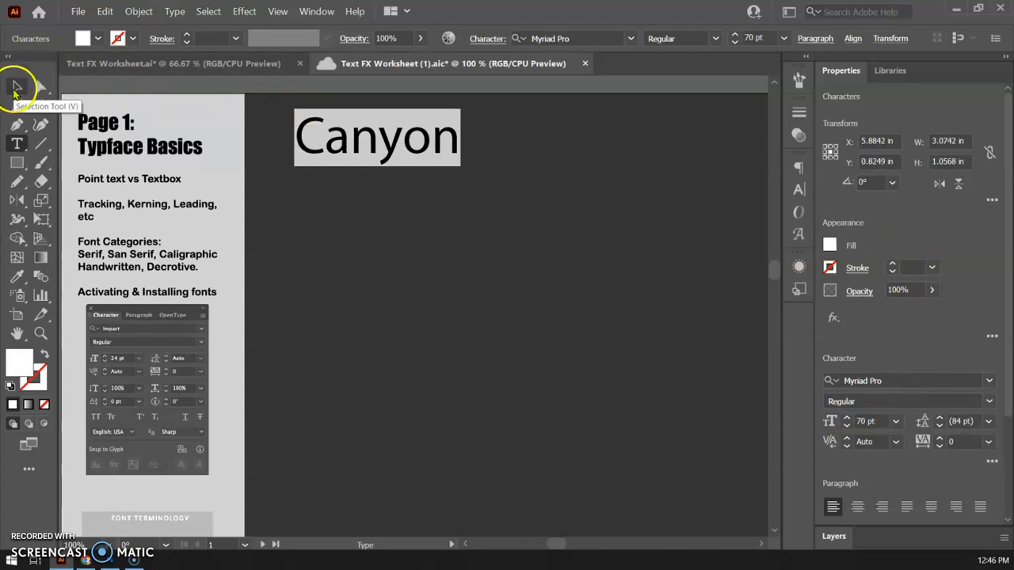
# Step: Move the "Canyon" text to about X 6.29 in, Y 1.32 in, and show its full character settings
pyautogui.click(15, 89)
pyautogui.moveTo(399, 163); pyautogui.dragTo(412, 174)
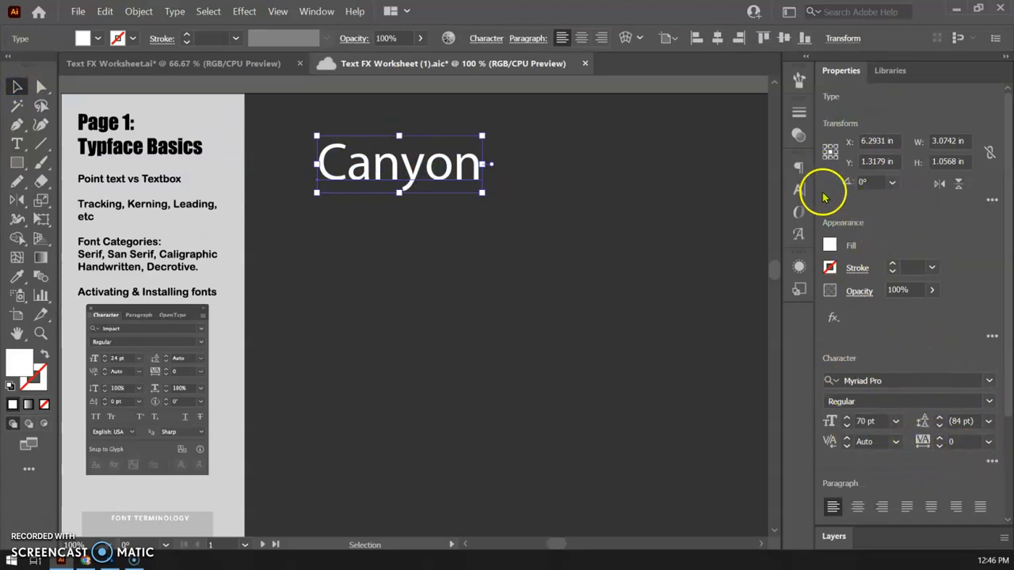
pyautogui.click(798, 191)
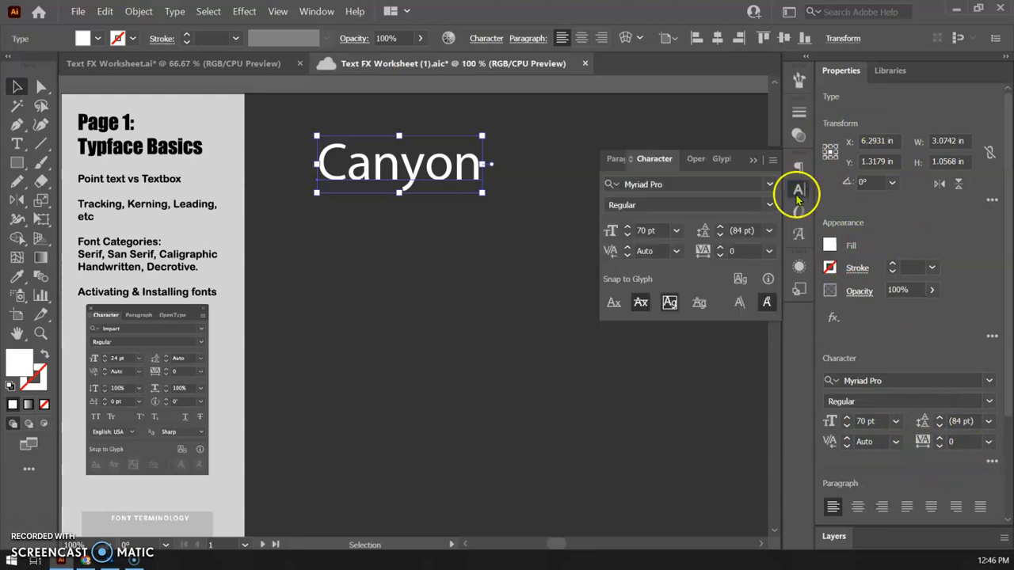
pyautogui.click(316, 11)
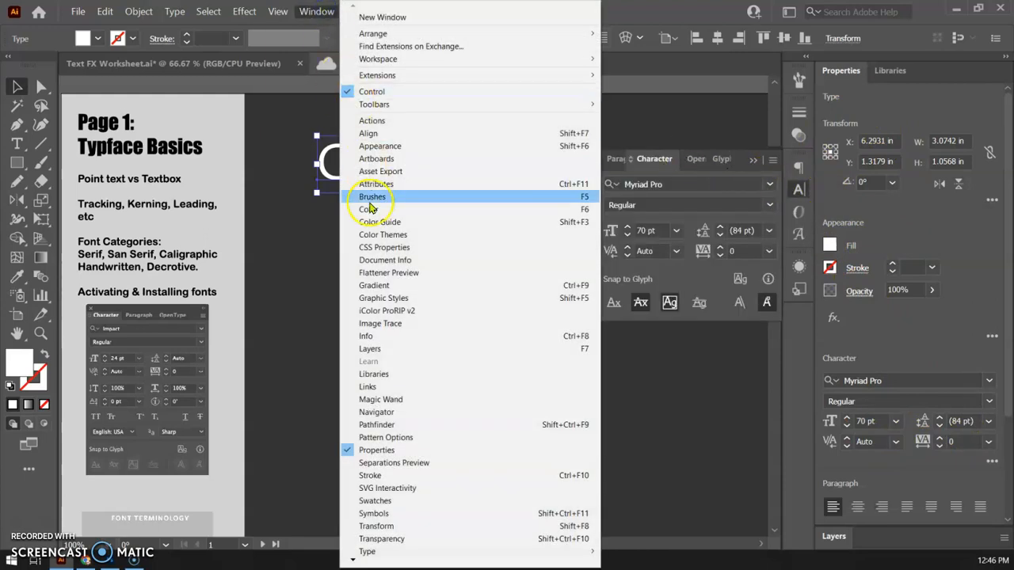
pyautogui.moveTo(352, 551)
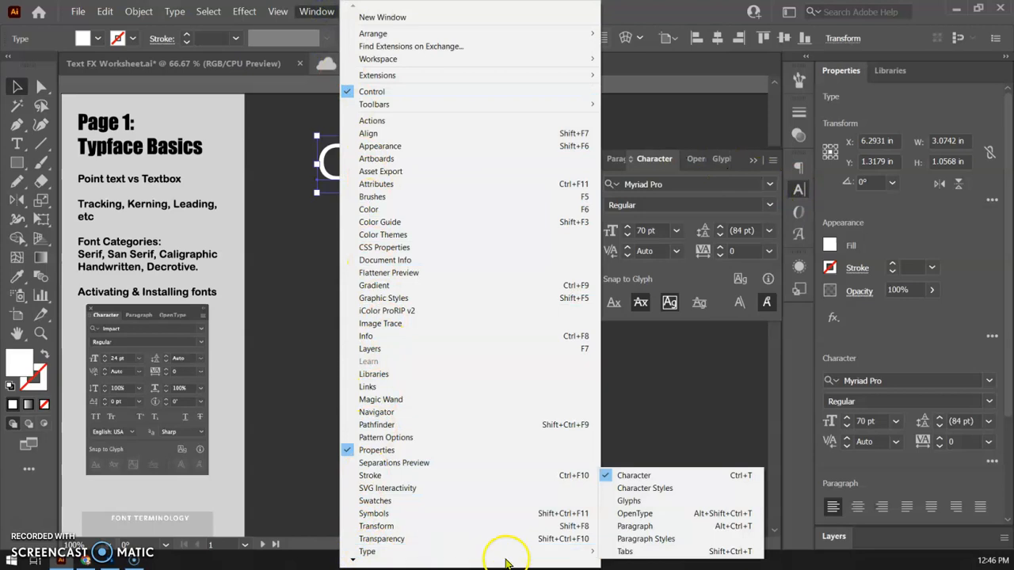
pyautogui.click(797, 191)
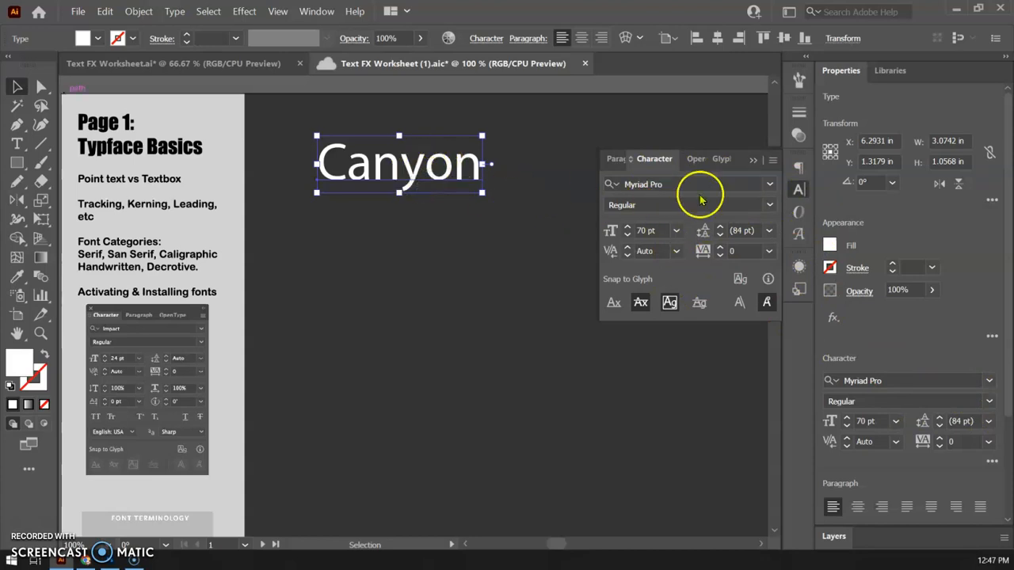
pyautogui.click(769, 184)
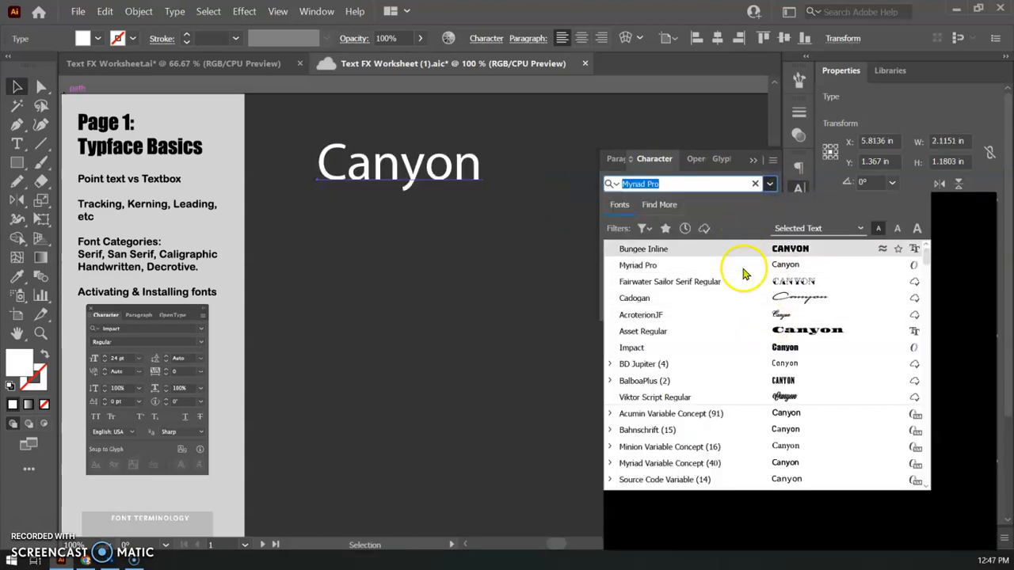
pyautogui.click(769, 185)
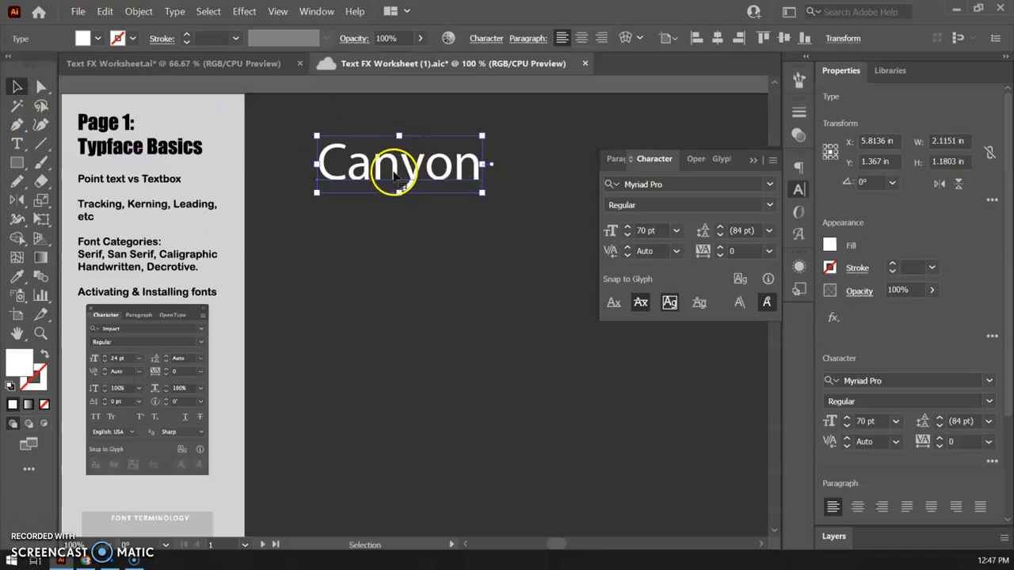
# Step: Duplicate the "Canyon" text twice straight below the original, with the first copy at about Y 2.89 in
pyautogui.moveTo(393, 174); pyautogui.dragTo(395, 351)
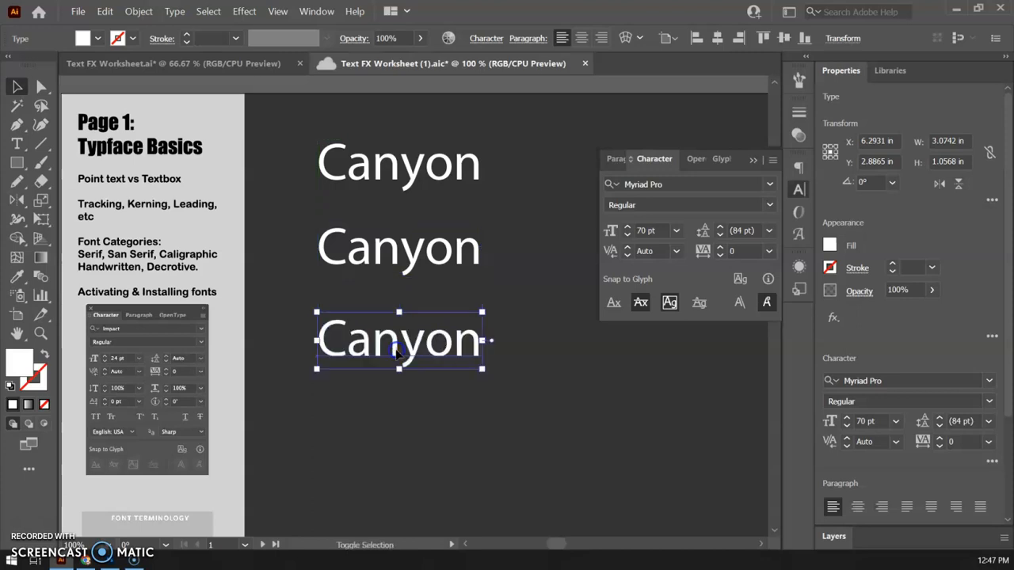
pyautogui.click(373, 252)
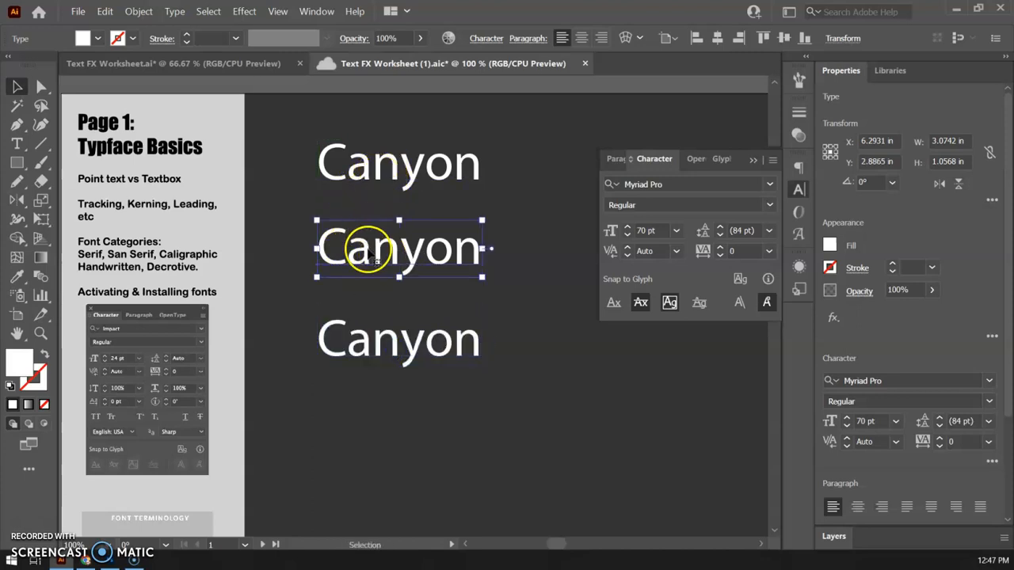
pyautogui.click(379, 176)
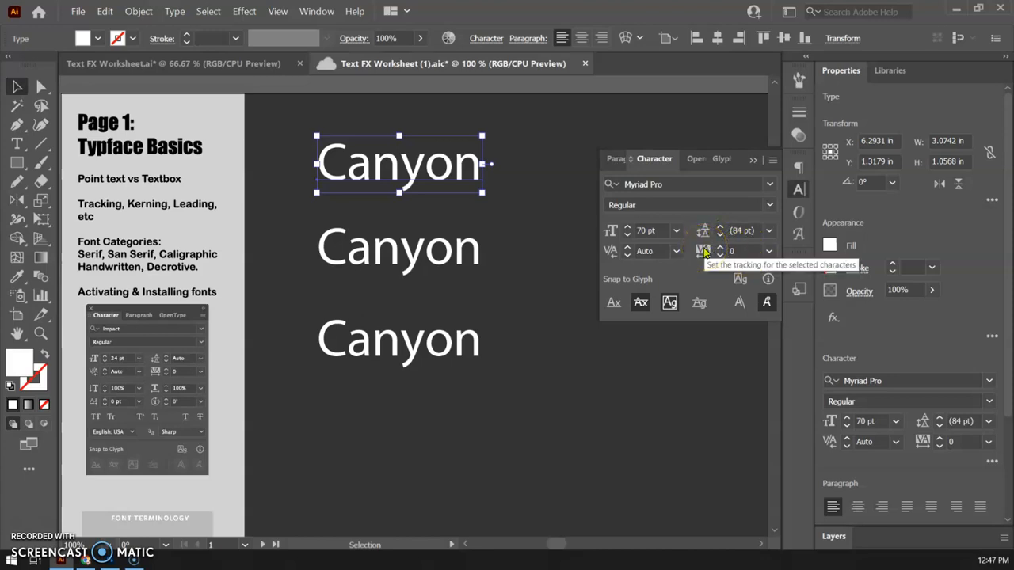
# Step: Set the tracking of the middle "Canyon" text to -100
pyautogui.click(411, 252)
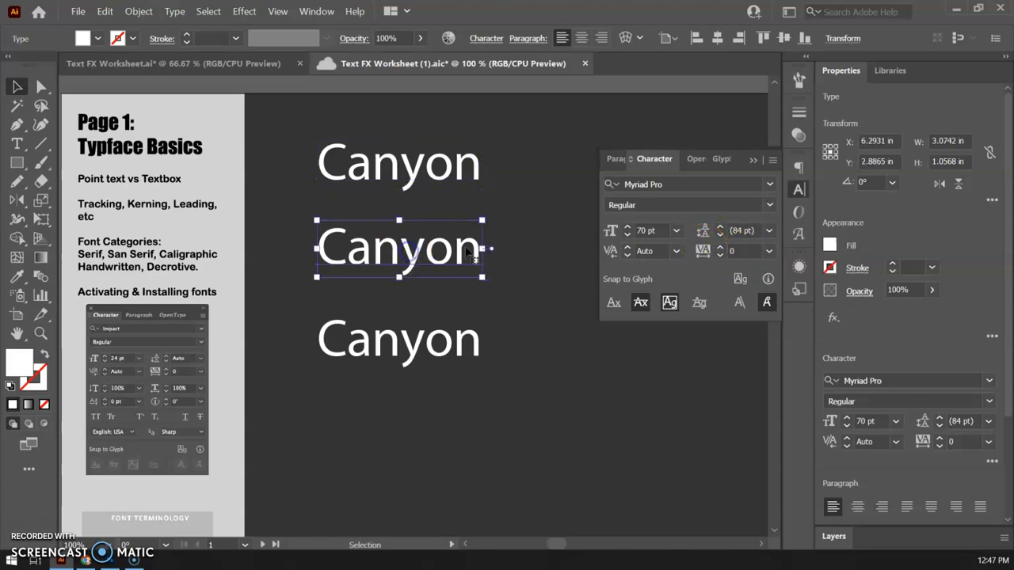
pyautogui.click(769, 251)
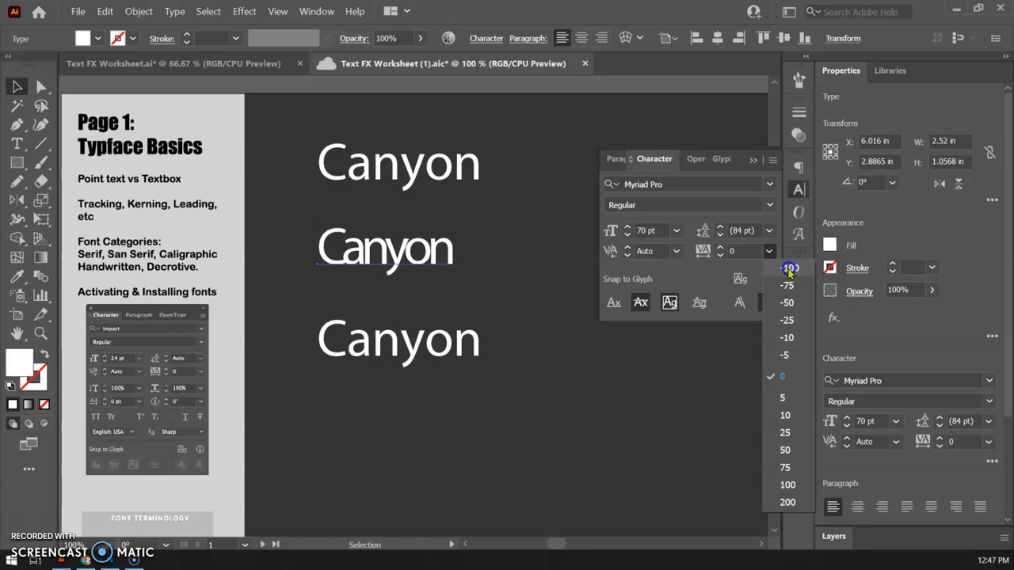
pyautogui.click(789, 269)
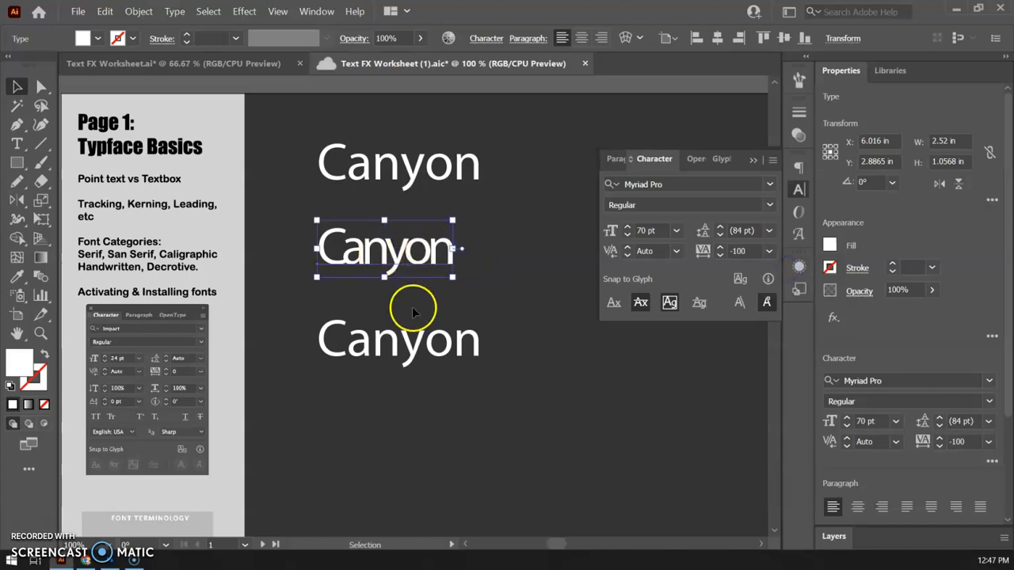
# Step: Set the lowest "Canyon" text's tracking to 200 and move it up to about X 6.80 in, Y 3.91 in
pyautogui.moveTo(393, 349); pyautogui.dragTo(397, 337)
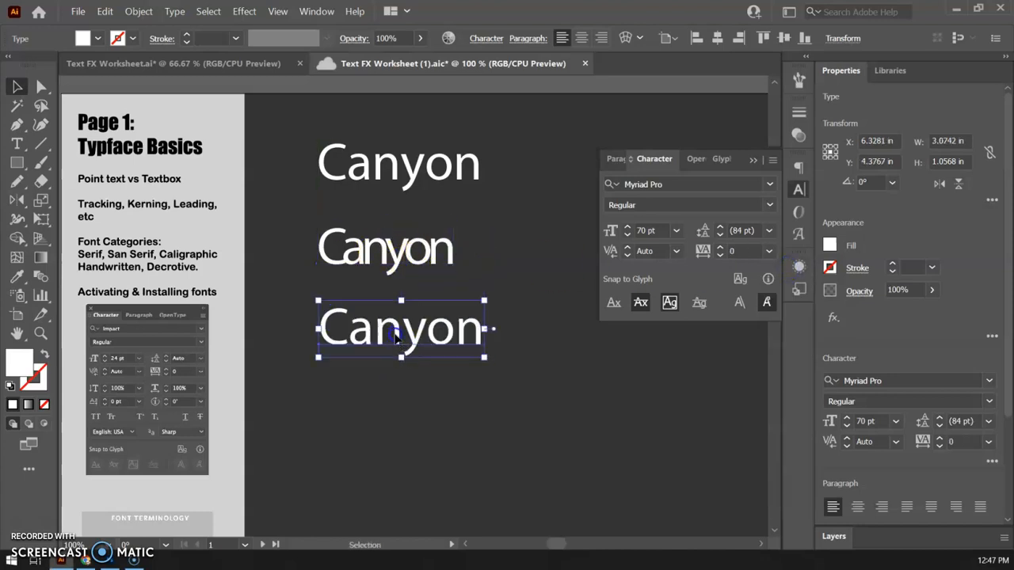
pyautogui.click(768, 251)
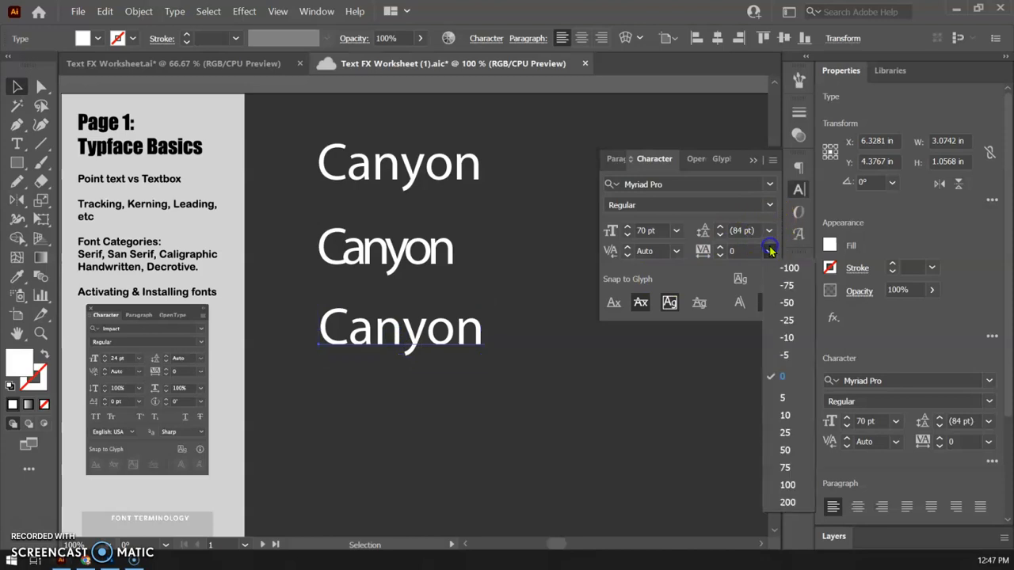
pyautogui.click(788, 502)
pyautogui.moveTo(442, 346); pyautogui.dragTo(429, 320)
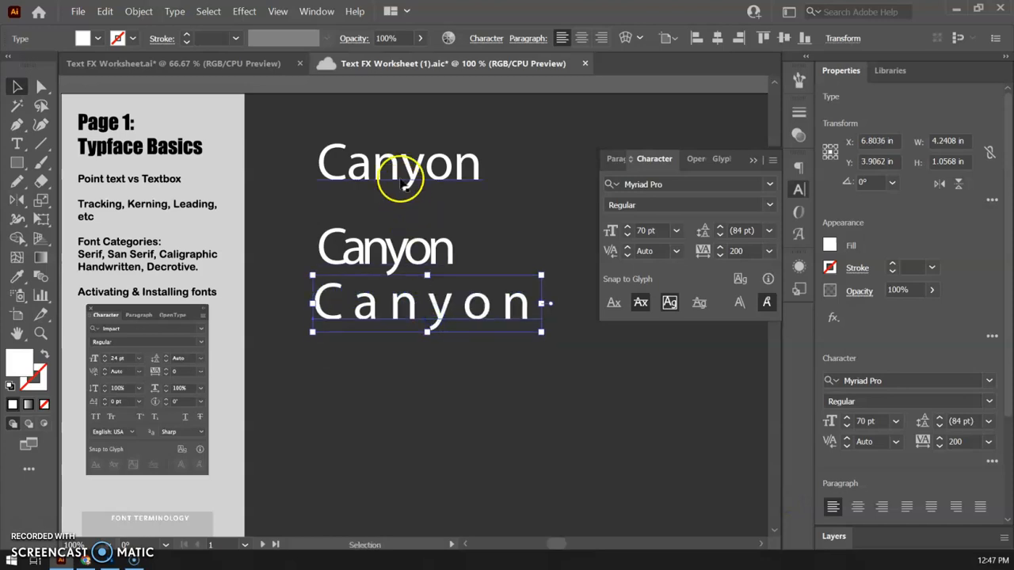
pyautogui.click(402, 182)
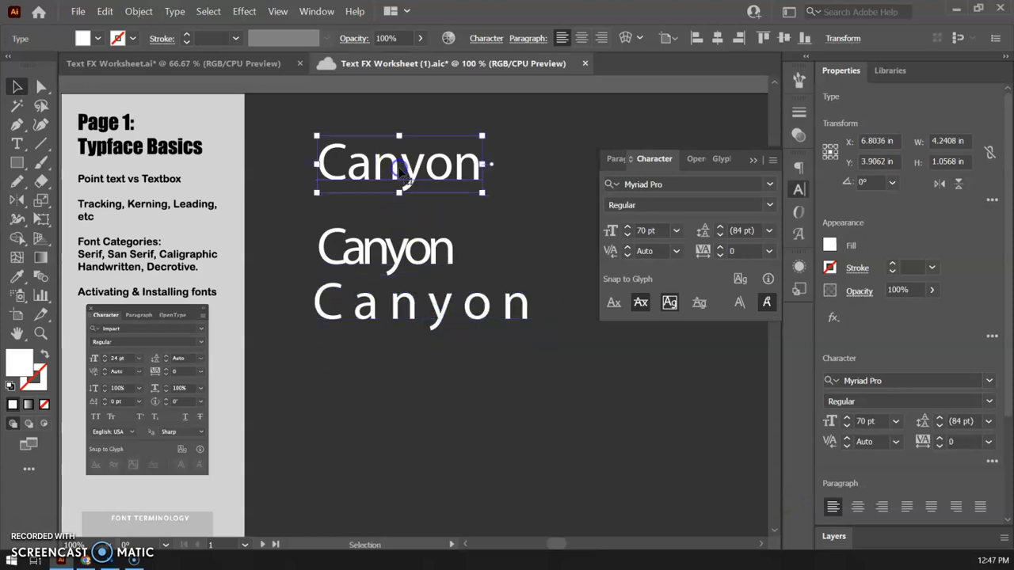
pyautogui.click(411, 247)
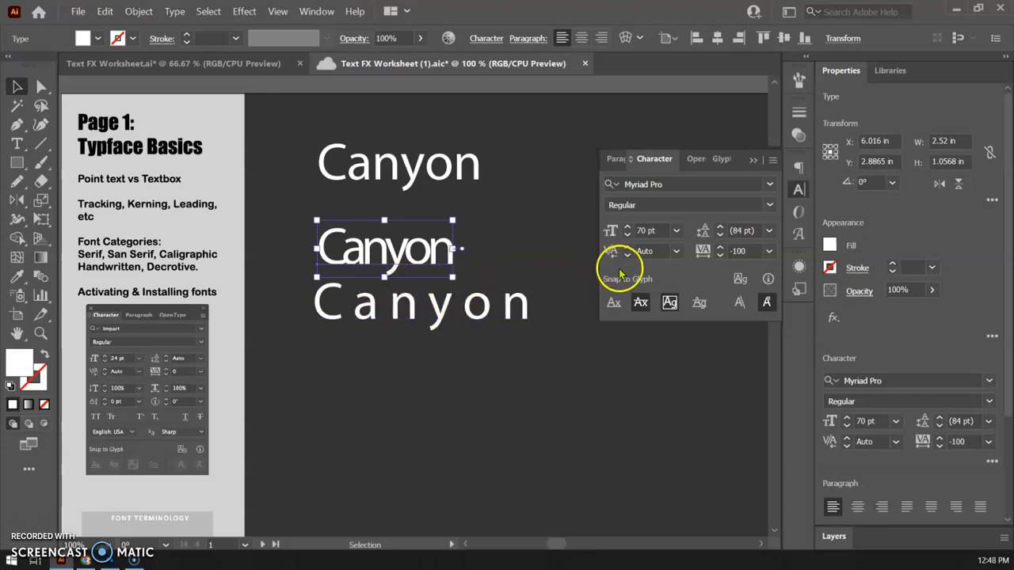
pyautogui.click(388, 162)
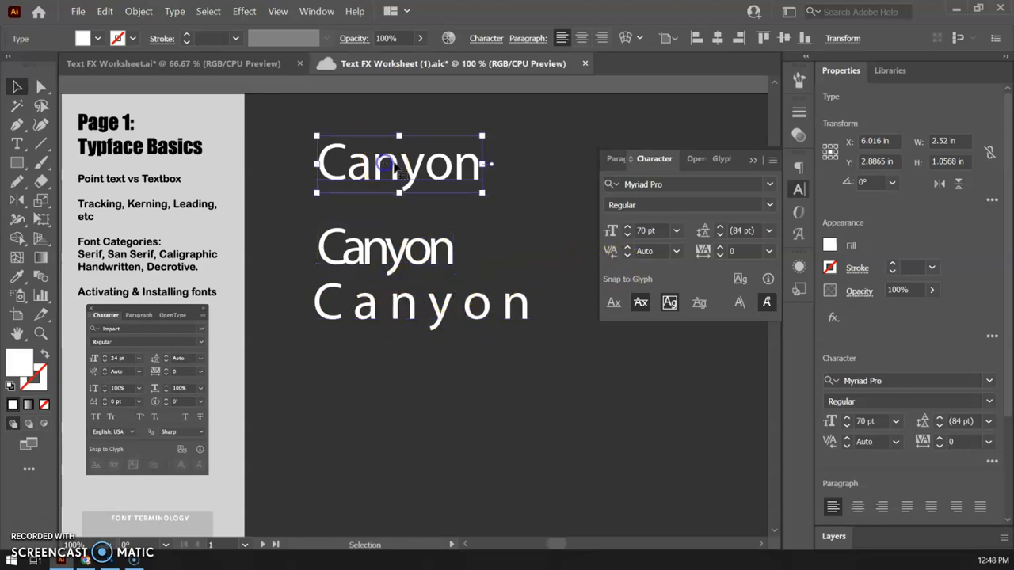
pyautogui.click(676, 252)
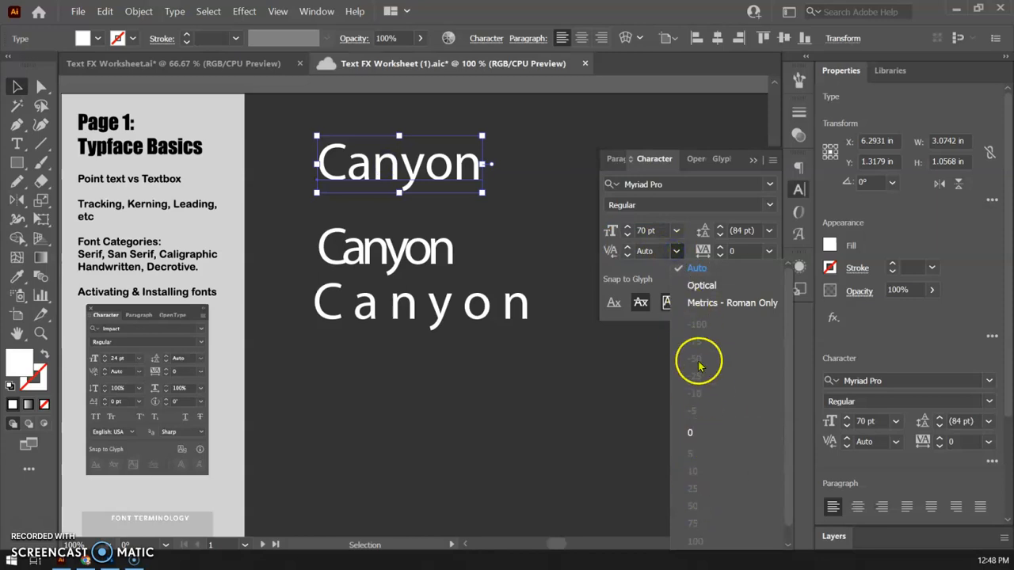
pyautogui.click(684, 243)
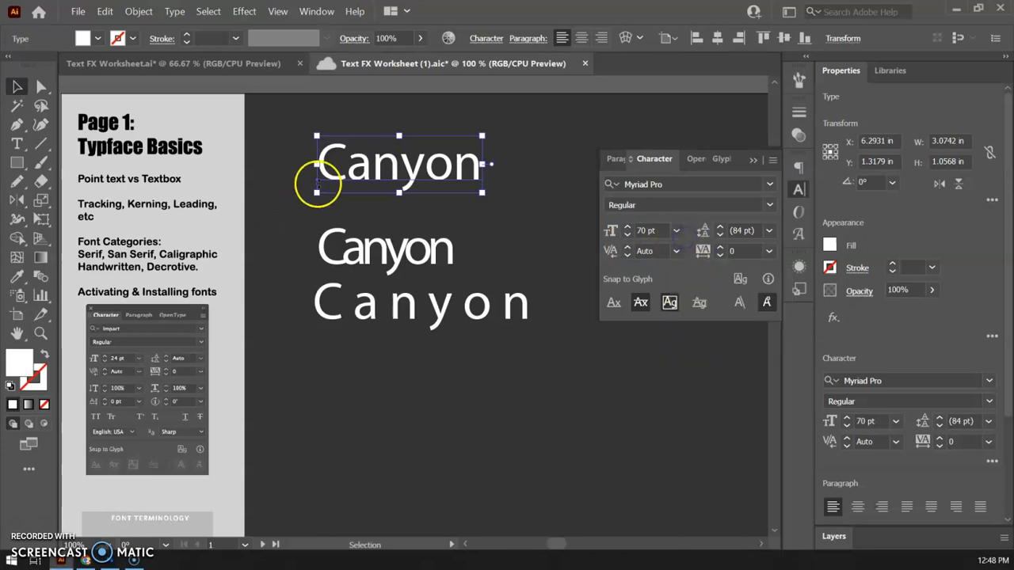
# Step: Tighten the kerning between the "n" and "y" of the uppermost "Canyon" text to -49
pyautogui.doubleClick(403, 169)
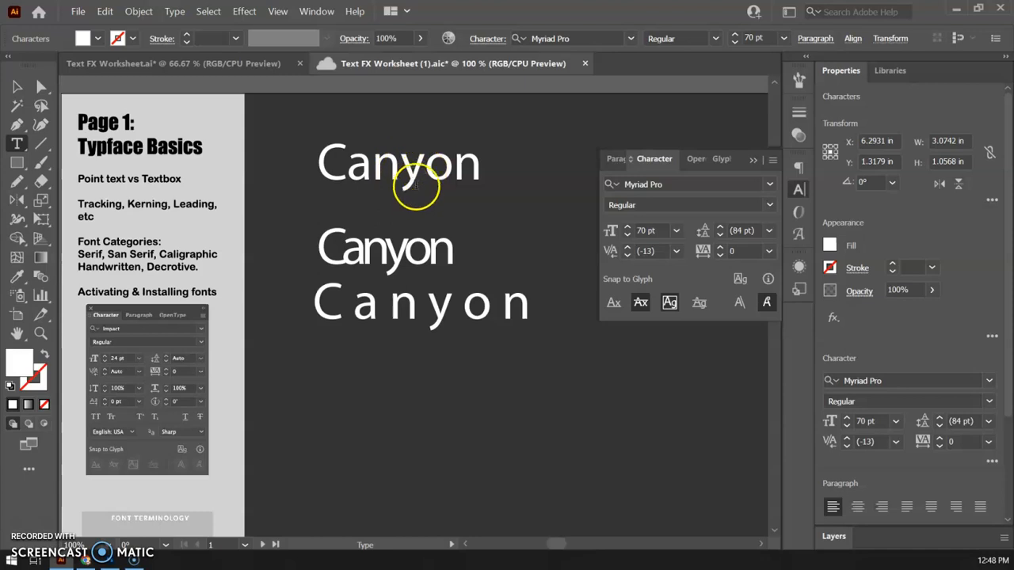
pyautogui.hotkey('ctrl', '=')
pyautogui.hotkey('ctrl', '=')
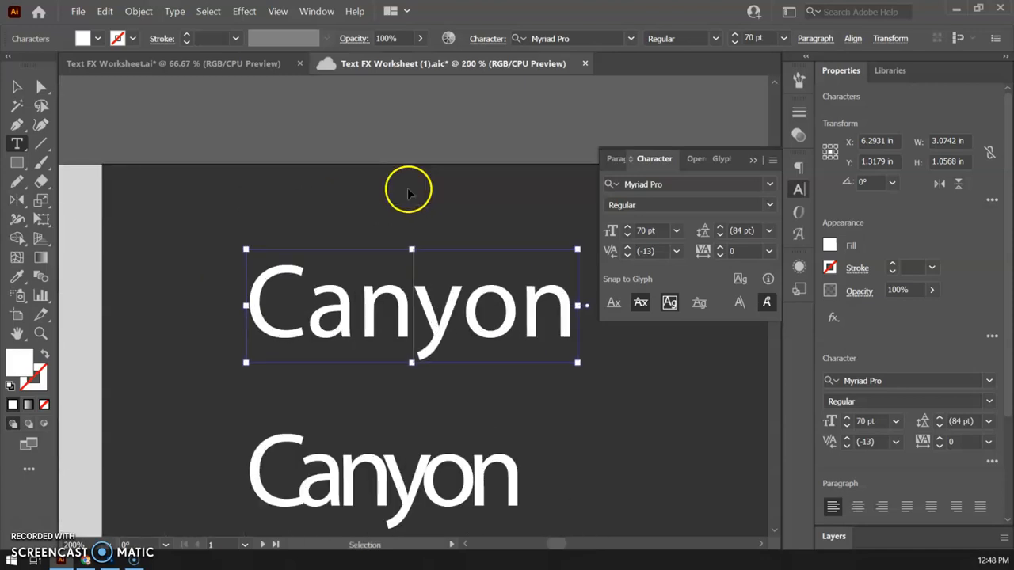
pyautogui.click(626, 249)
pyautogui.click(626, 249)
pyautogui.click(627, 256)
pyautogui.moveTo(627, 257); pyautogui.dragTo(628, 256)
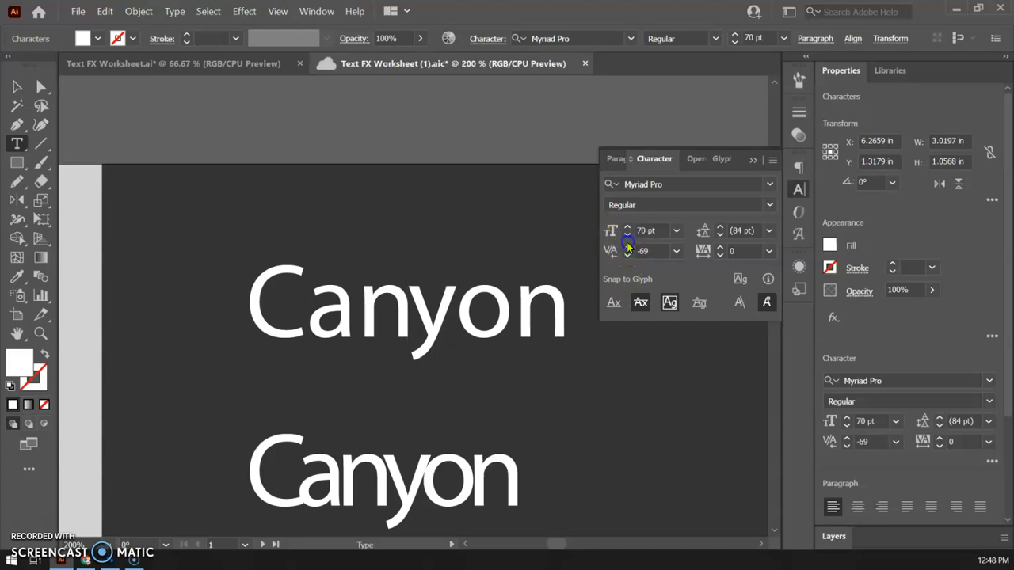
pyautogui.moveTo(627, 251); pyautogui.dragTo(627, 251)
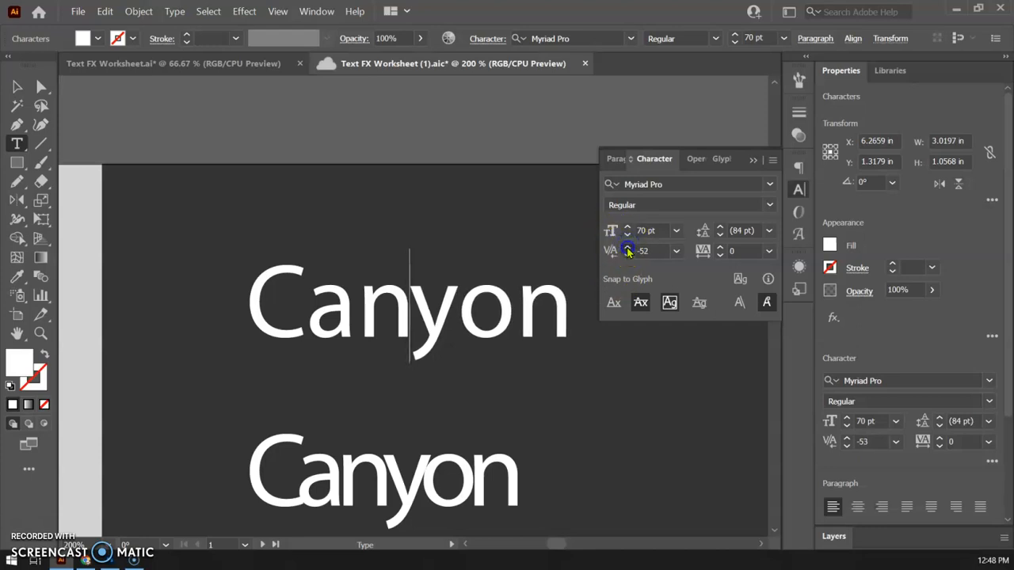
pyautogui.click(407, 306)
pyautogui.press('Escape')
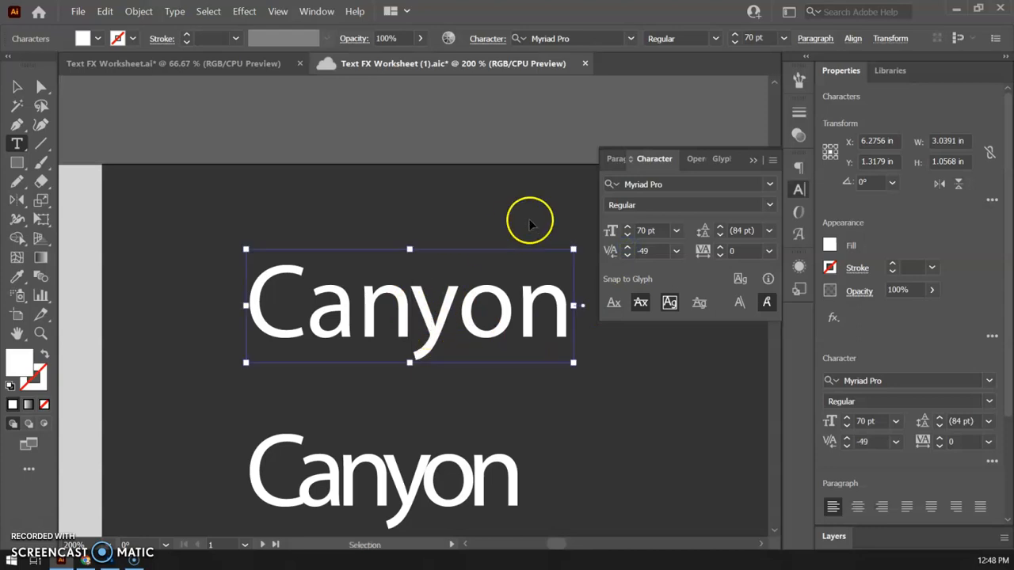
# Step: Stack the three "Canyon" texts closer together along their starting edges, with the lowest at about X 6.84 in, Y 3.62 in
pyautogui.hotkey('ctrl', '1')
pyautogui.hotkey('ctrl', '-')
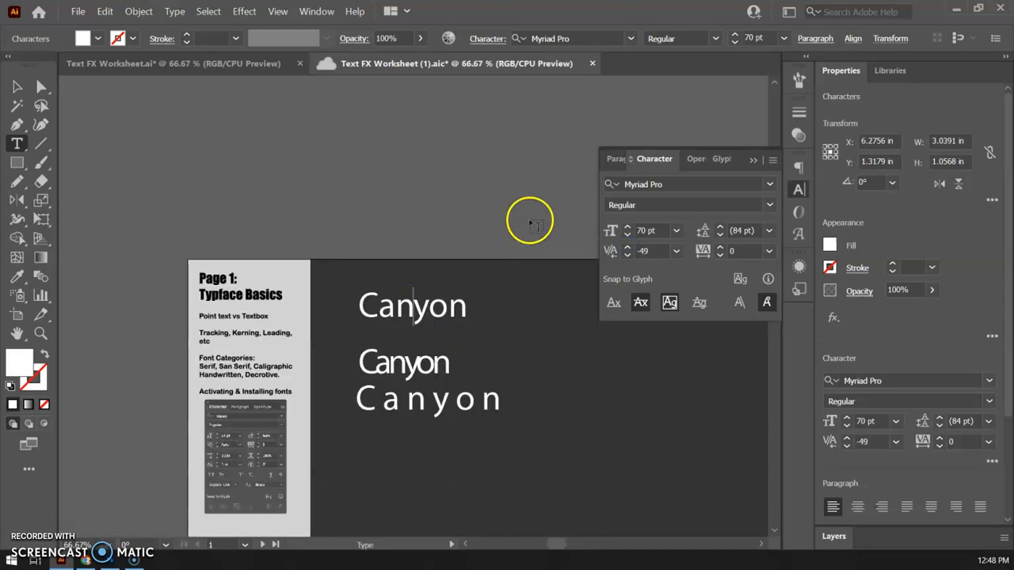
pyautogui.click(15, 82)
pyautogui.moveTo(397, 310); pyautogui.dragTo(396, 306)
pyautogui.moveTo(399, 379); pyautogui.dragTo(399, 359)
pyautogui.moveTo(395, 409); pyautogui.dragTo(397, 399)
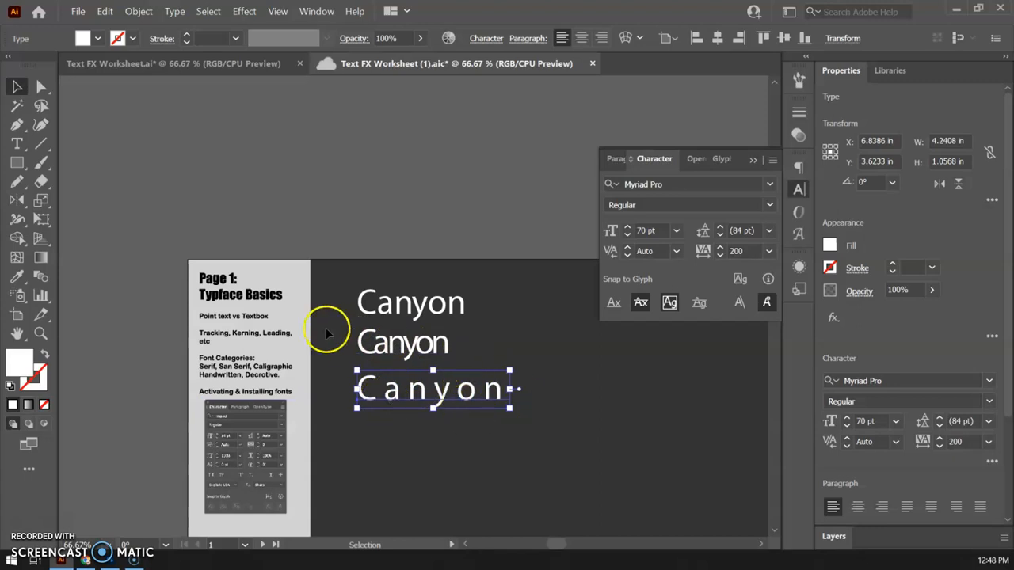
# Step: Draw a text box about 5.38 by 4.43 in below the "Canyon" samples and fill its placeholder text with white
pyautogui.click(17, 144)
pyautogui.scroll(-1, 333, 388)
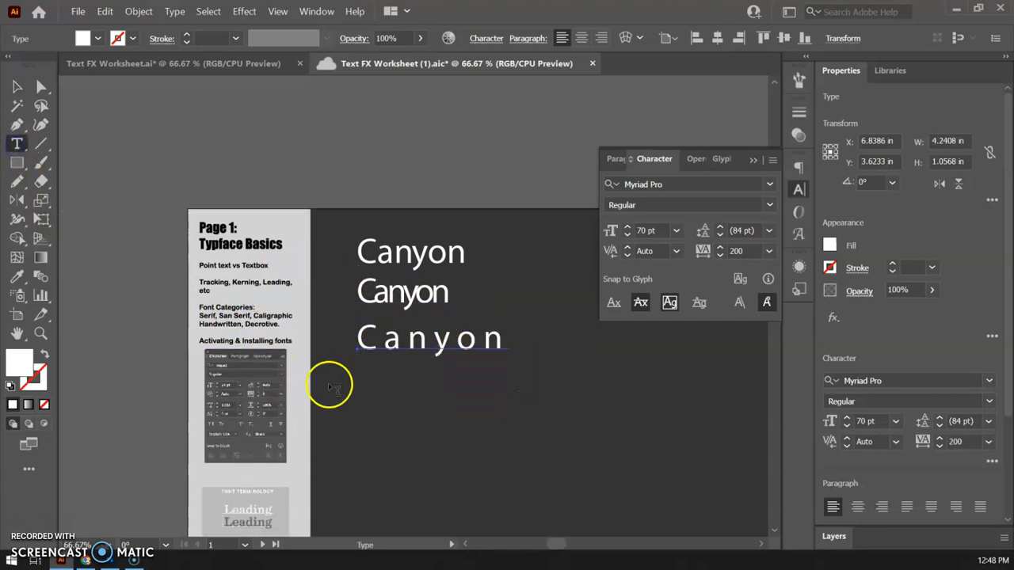
pyautogui.moveTo(361, 373); pyautogui.dragTo(553, 531)
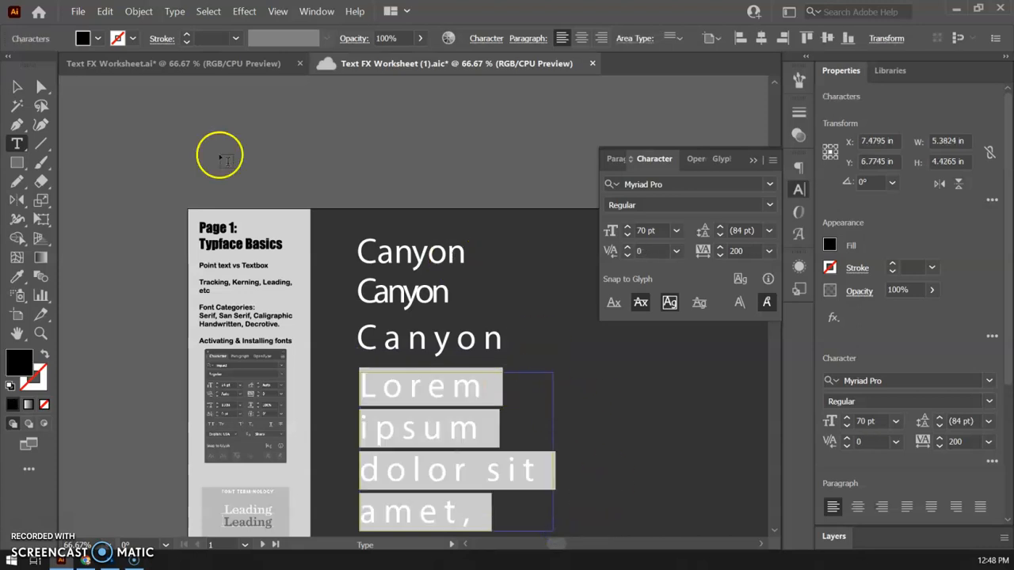
pyautogui.click(15, 89)
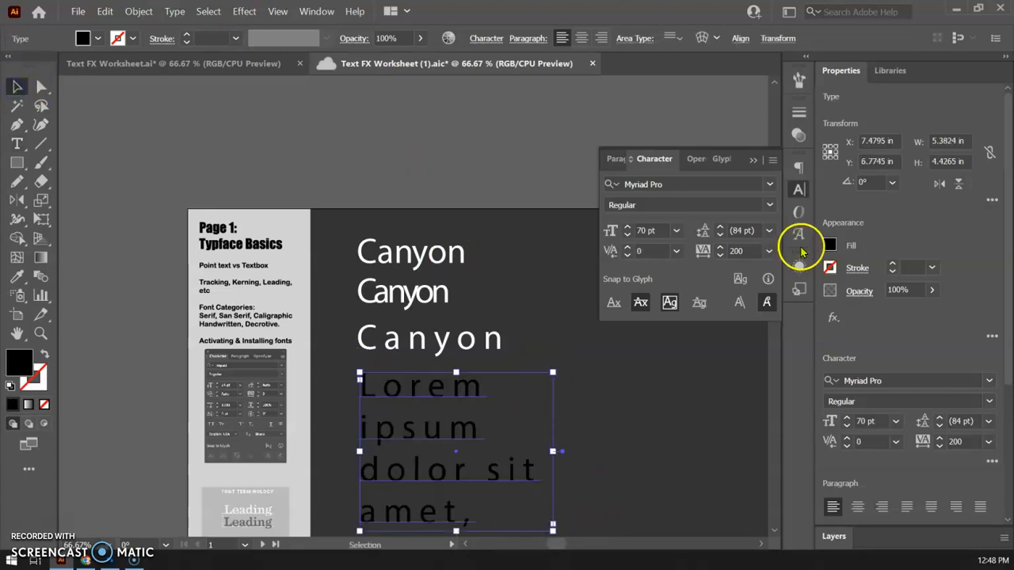
pyautogui.click(830, 245)
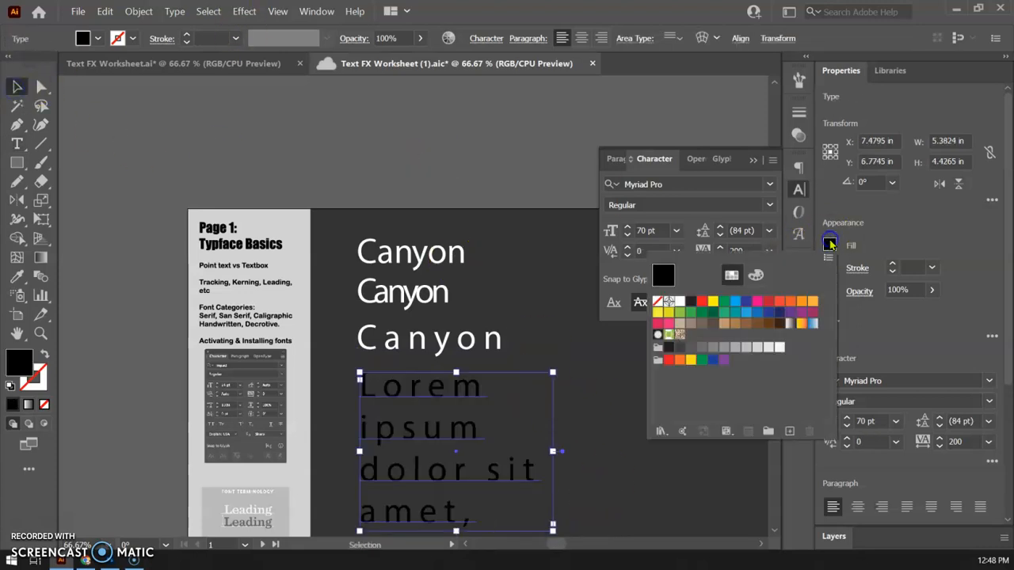
pyautogui.click(679, 304)
pyautogui.click(903, 265)
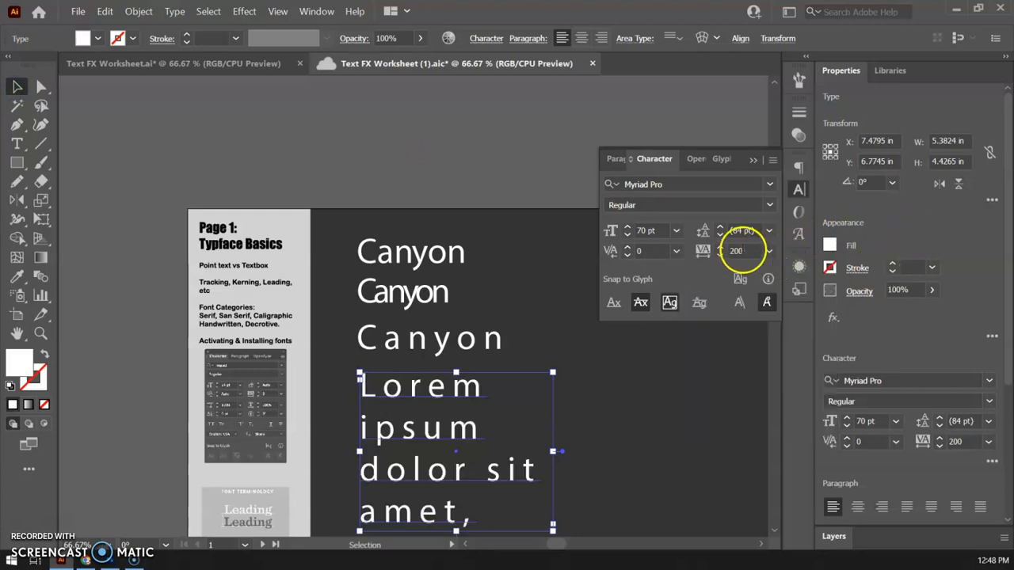
# Step: Preview smaller leading values on the "Lorem ipsum" text box without applying one, and delete the box
pyautogui.click(768, 230)
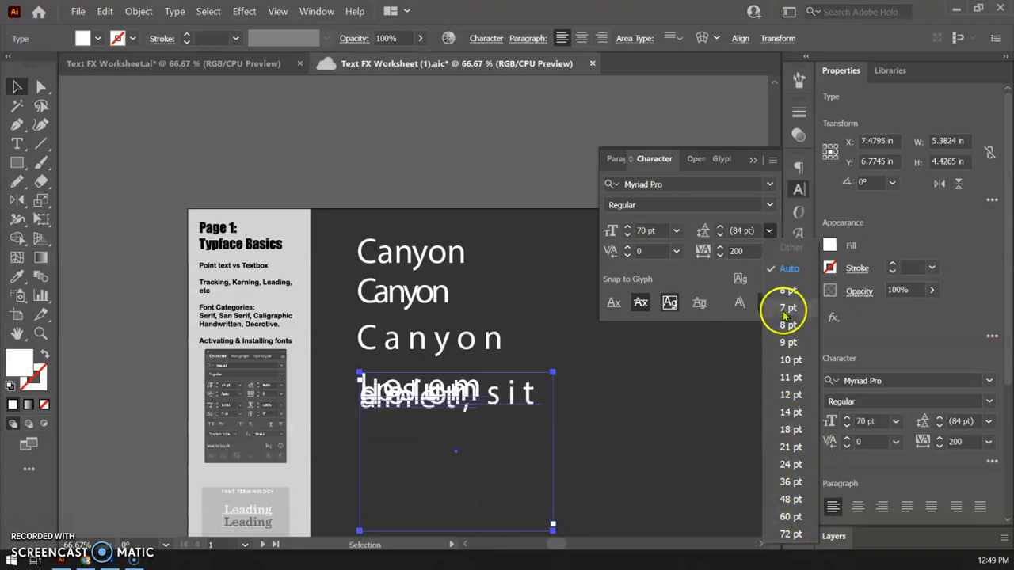
pyautogui.click(770, 231)
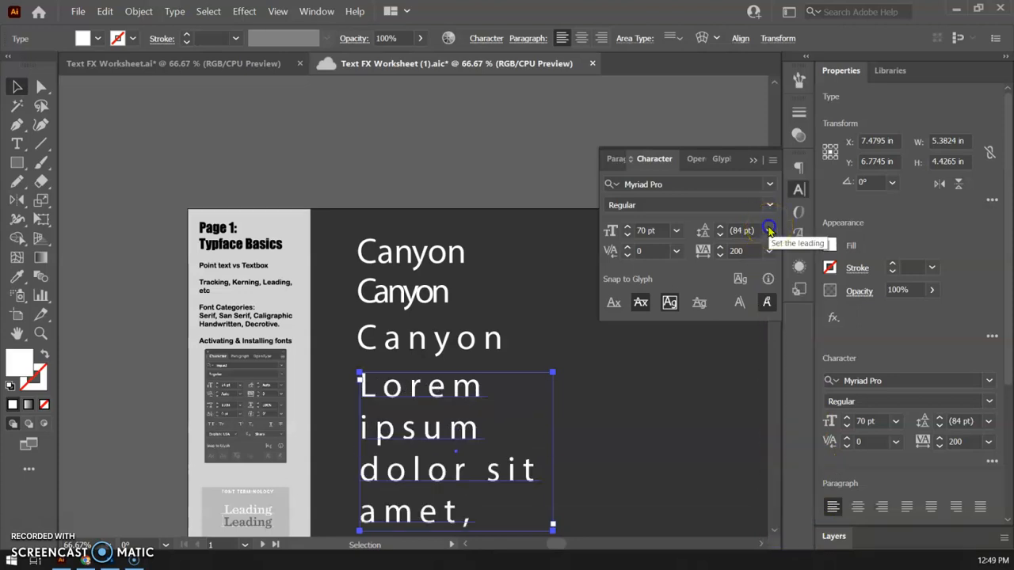
pyautogui.press('Delete')
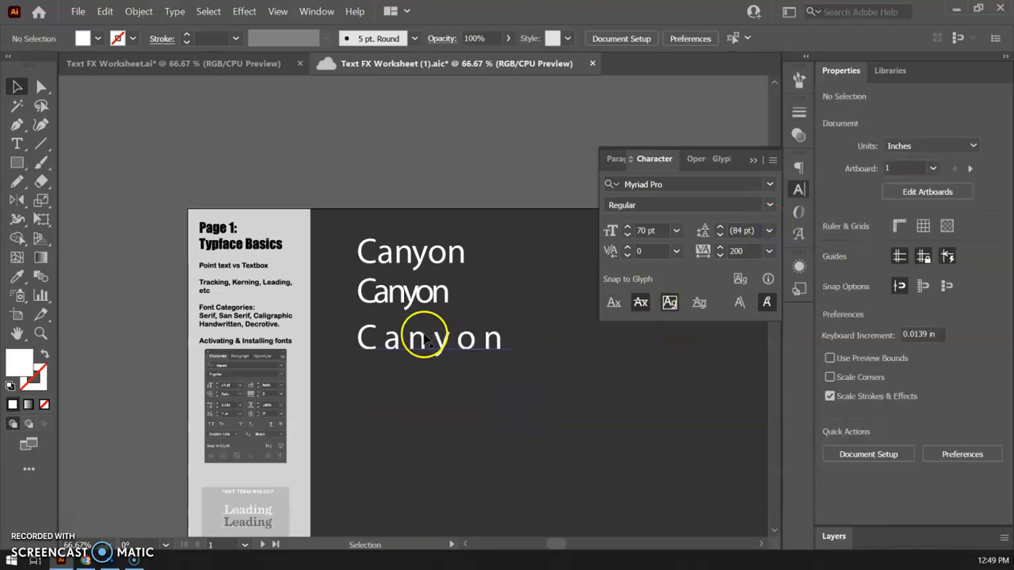
# Step: Show the full set of Character options for the lowest "Canyon" text
pyautogui.click(456, 338)
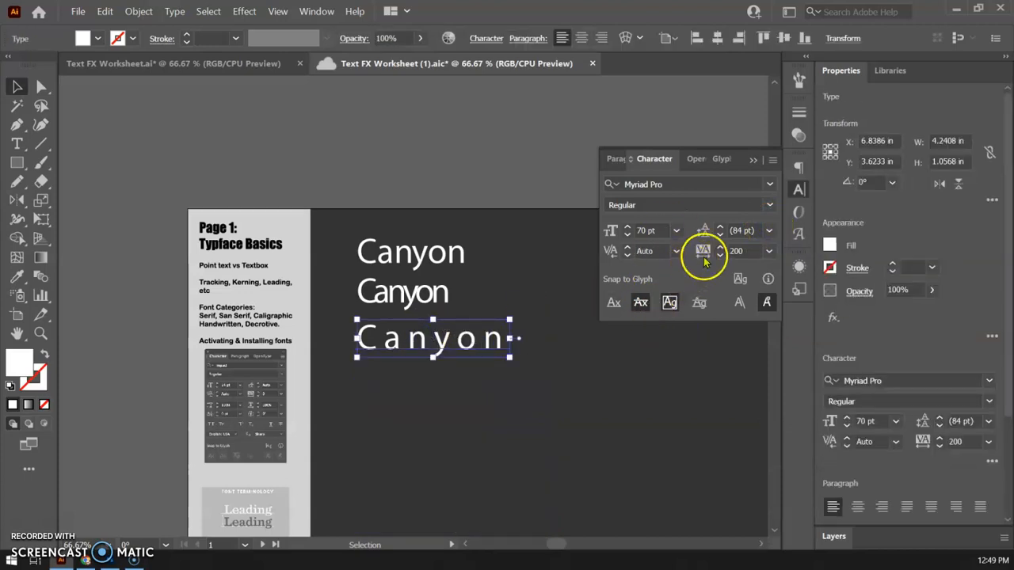
pyautogui.click(773, 161)
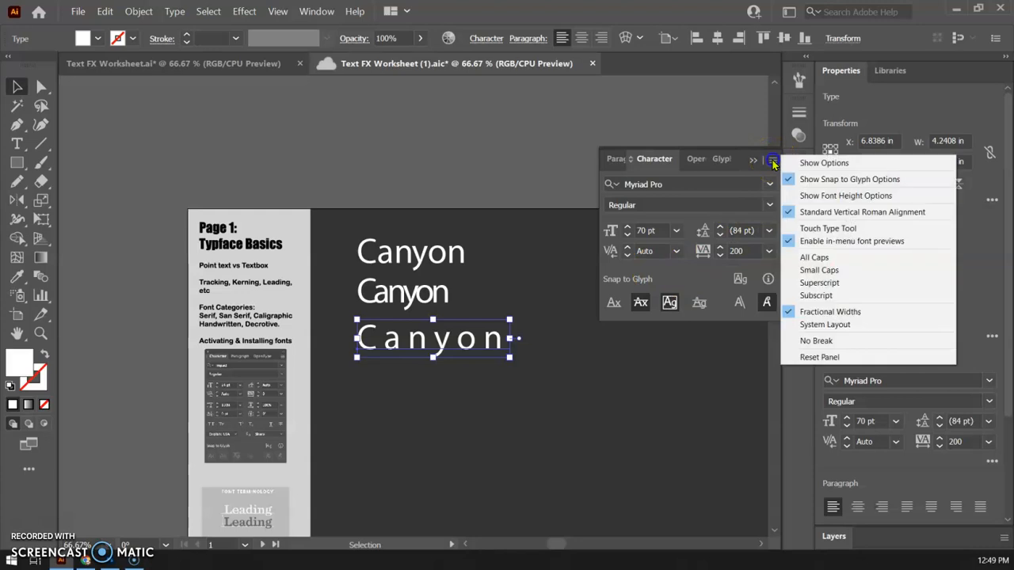
pyautogui.click(808, 166)
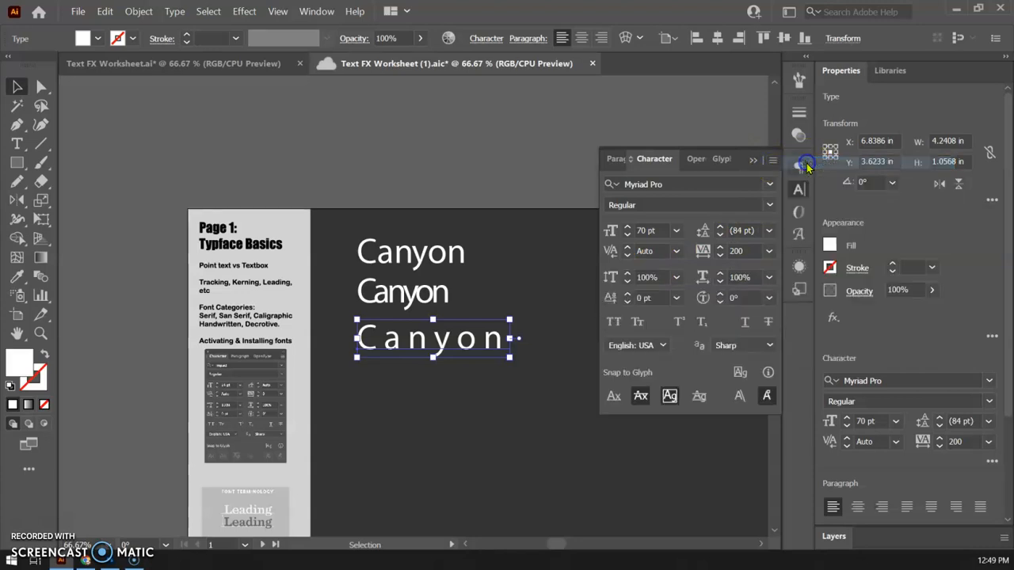
# Step: Preview a narrower horizontal scale on the lowest "Canyon" text without applying it
pyautogui.click(993, 462)
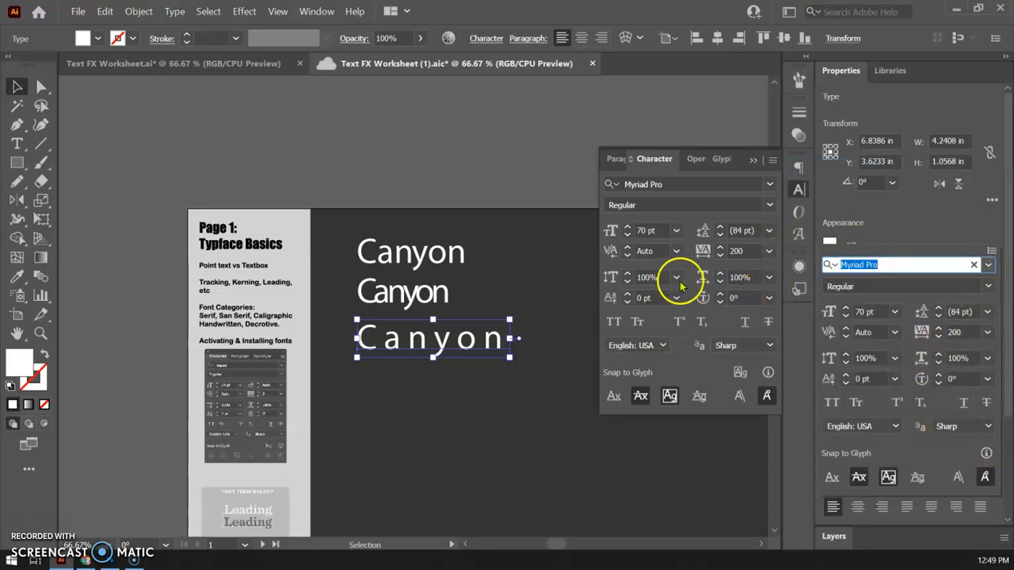
pyautogui.click(769, 277)
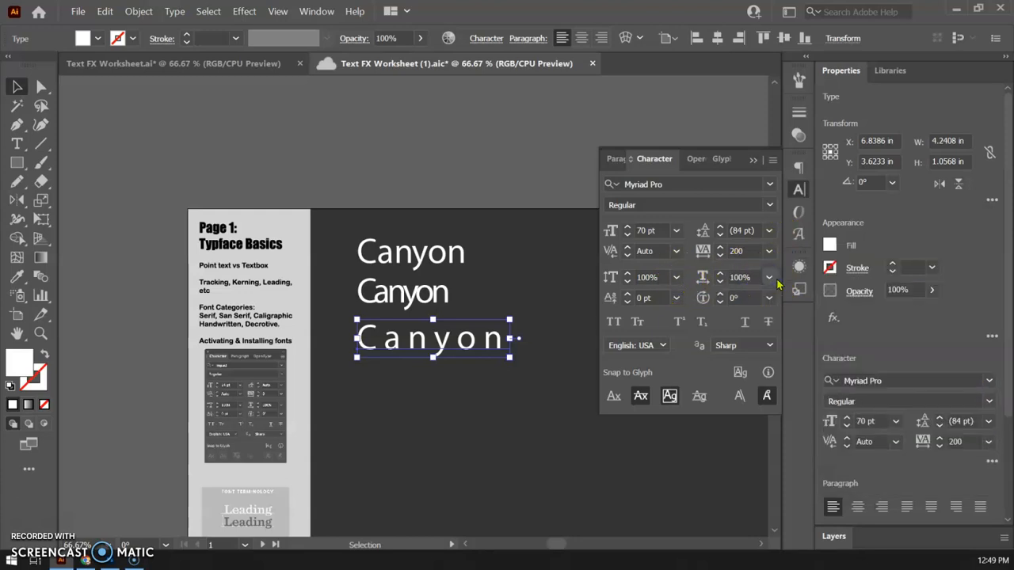
pyautogui.click(771, 279)
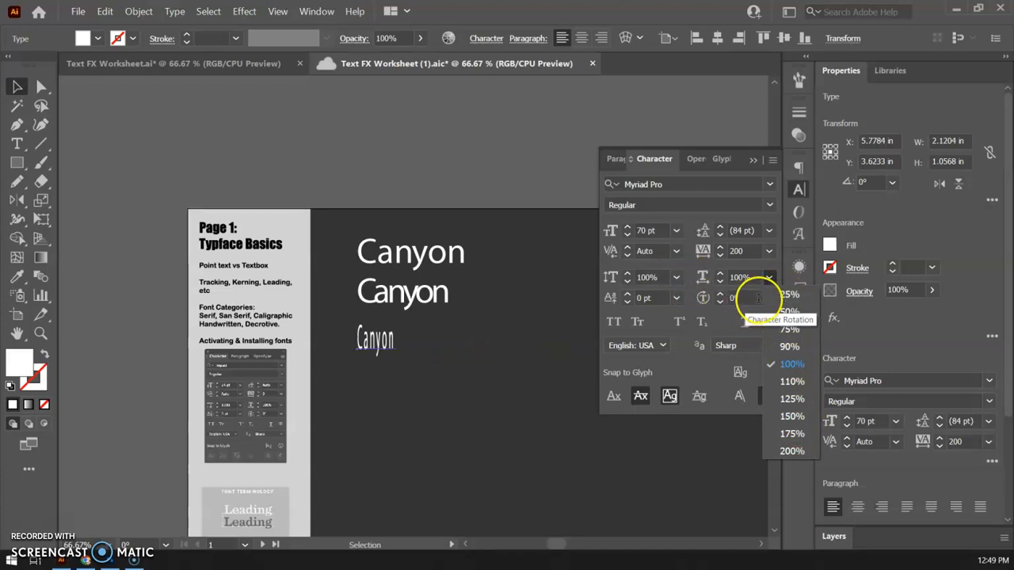
# Step: Try all caps on the lowest "Canyon" text and settle on small caps
pyautogui.click(638, 323)
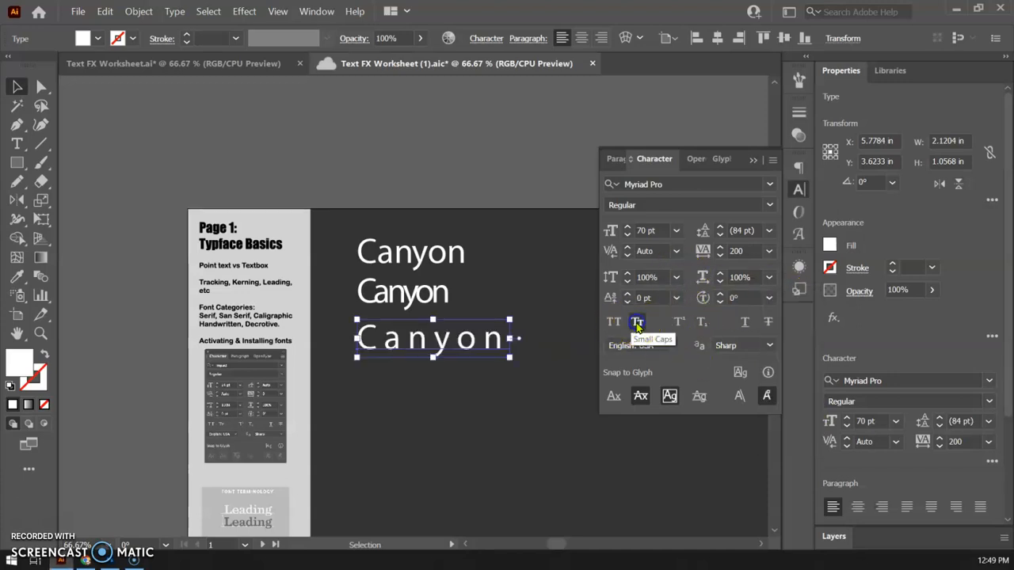
pyautogui.click(637, 323)
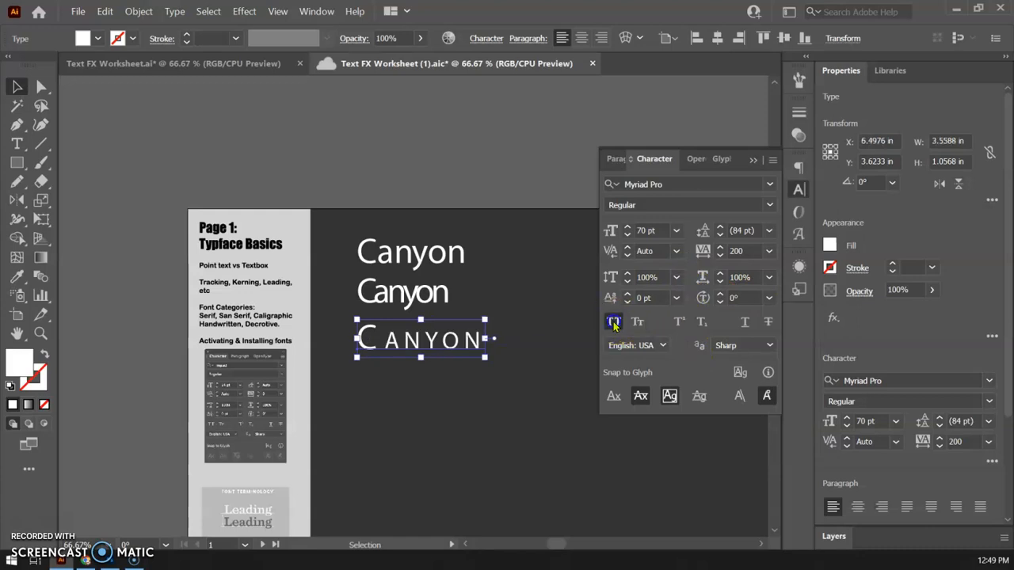
pyautogui.click(614, 323)
pyautogui.click(637, 323)
pyautogui.click(637, 322)
pyautogui.click(637, 323)
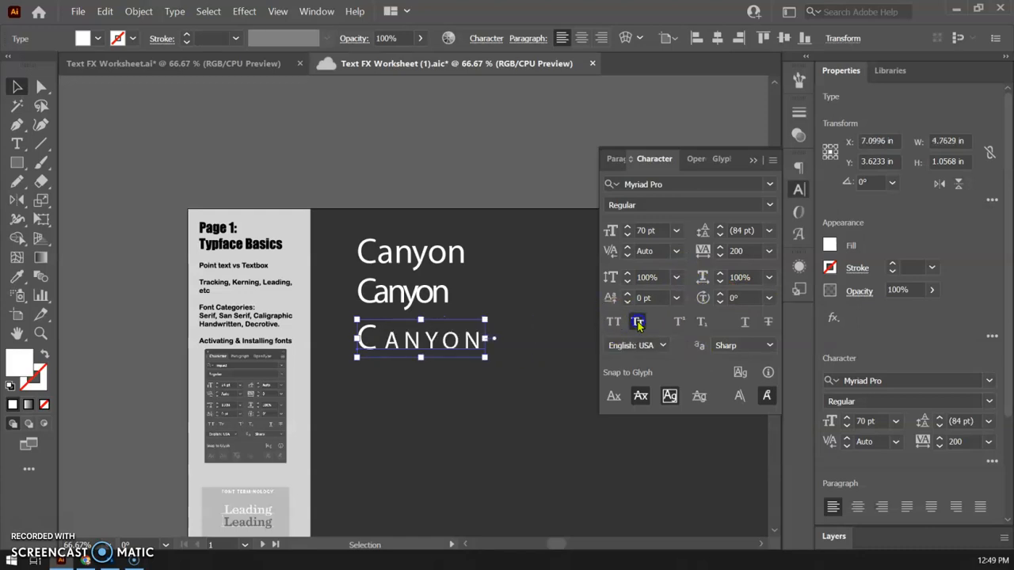
# Step: Preview other character rotation angles on the small-caps "Canyon" text without applying one, and close the Character options
pyautogui.click(768, 297)
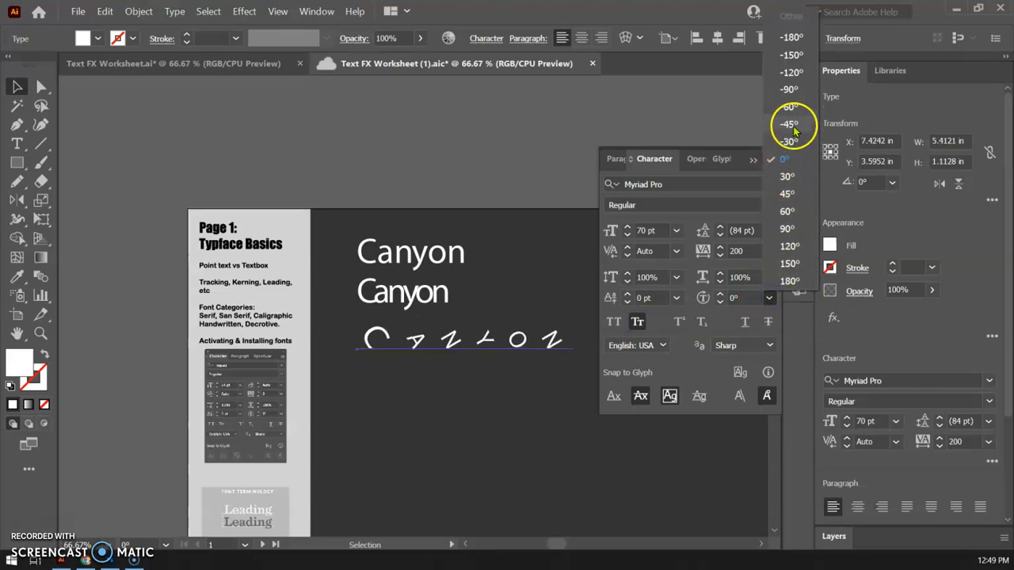
pyautogui.click(766, 304)
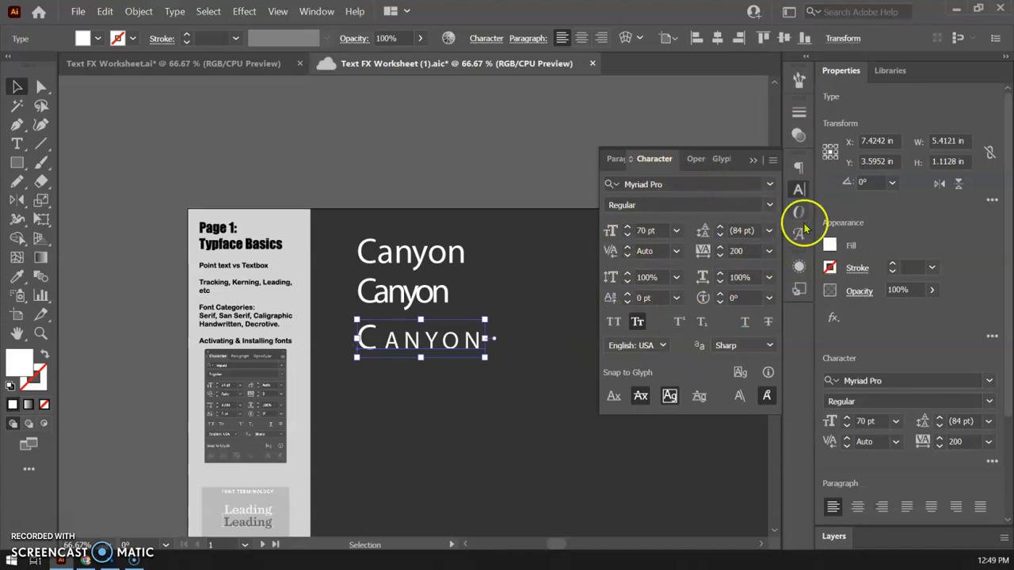
pyautogui.click(17, 89)
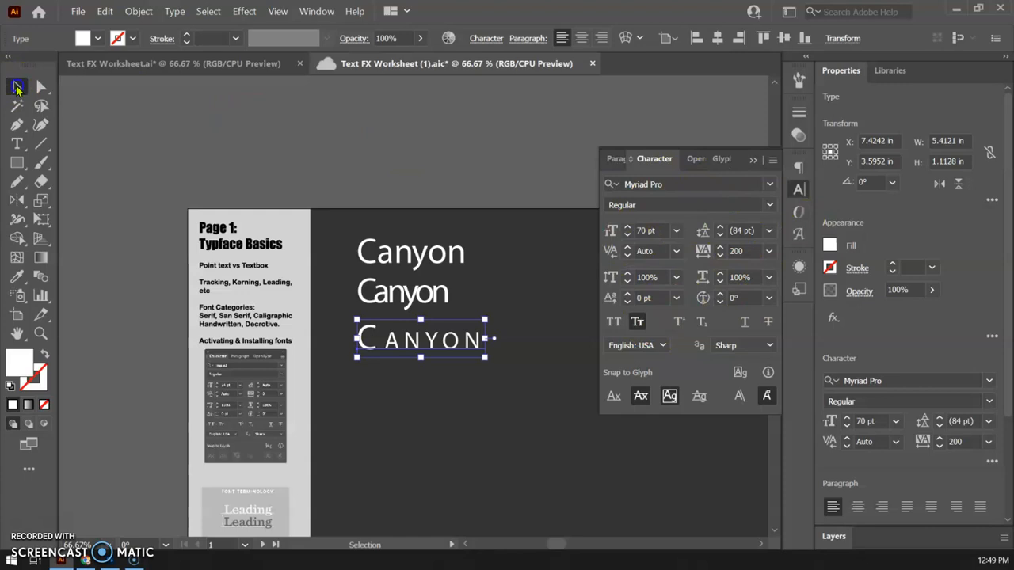
pyautogui.click(799, 187)
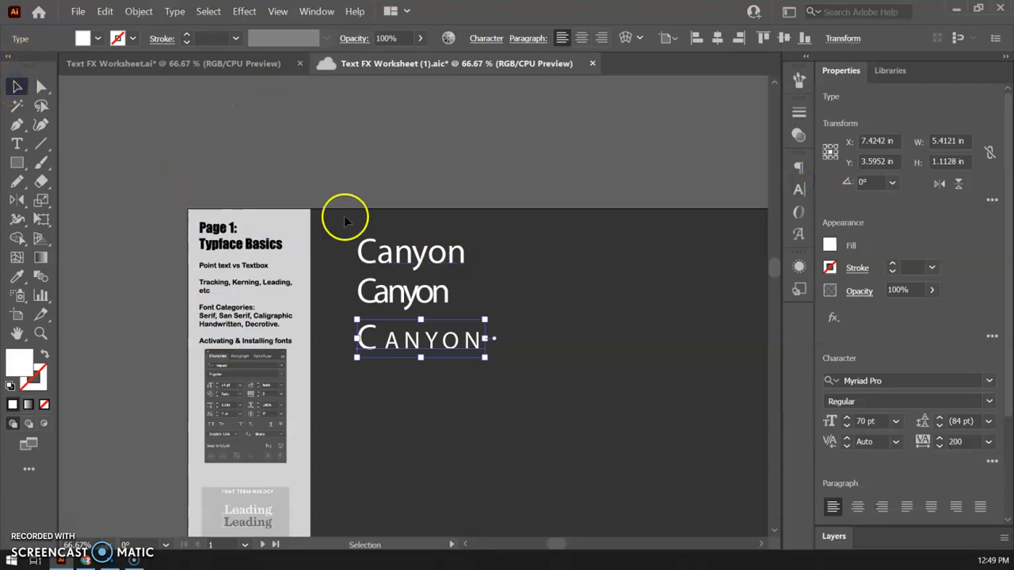
# Step: Duplicate the uppermost "Canyon" text into a second column of three copies at about Y 1.23, 2.83 and 5.54 in
pyautogui.moveTo(373, 265); pyautogui.dragTo(579, 266)
pyautogui.moveTo(630, 390); pyautogui.dragTo(387, 365)
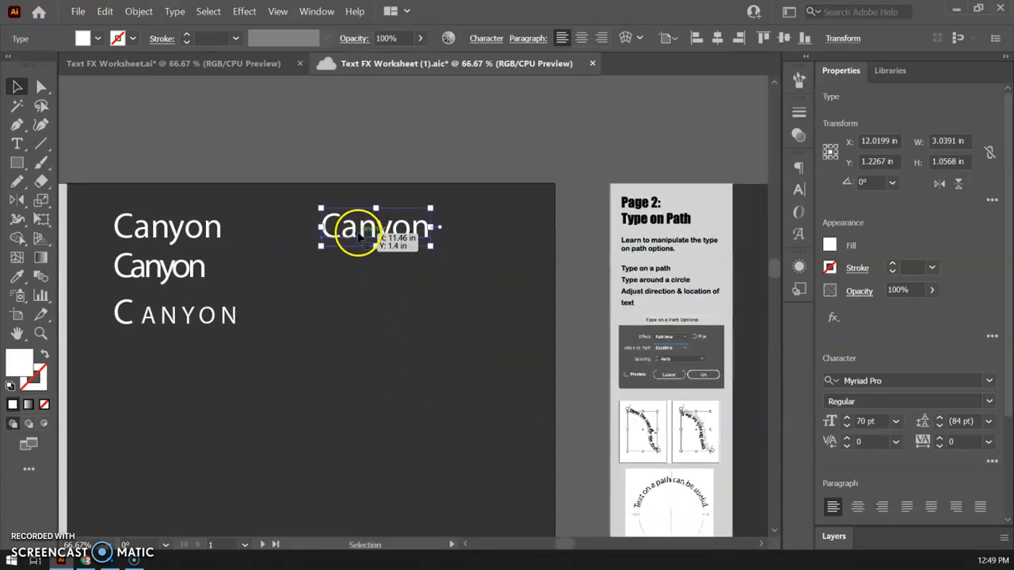
pyautogui.moveTo(358, 234); pyautogui.dragTo(360, 293)
pyautogui.keyDown('shift'); pyautogui.click(362, 294); pyautogui.keyUp('shift')
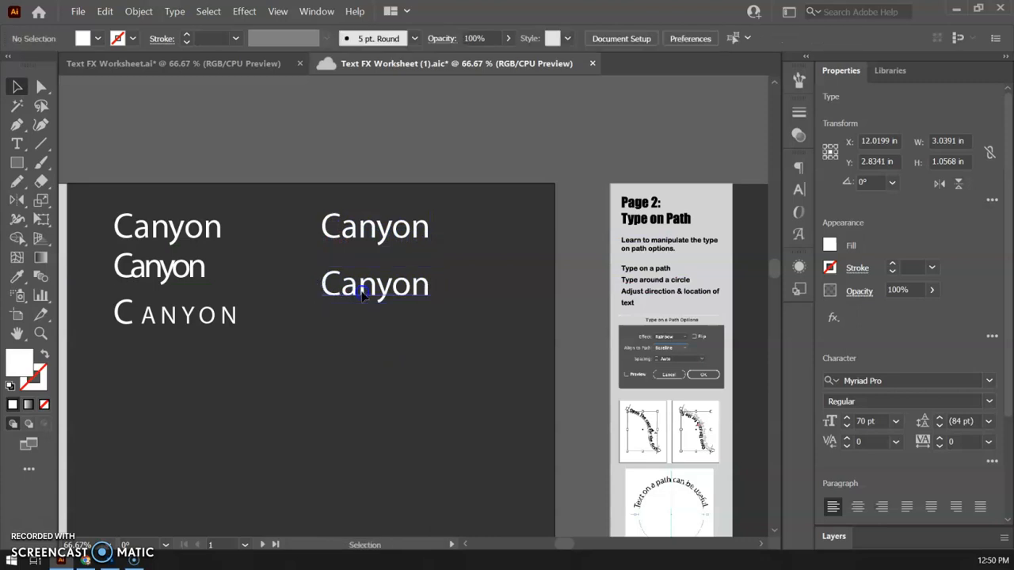
pyautogui.keyDown('alt'); pyautogui.moveTo(362, 296); pyautogui.dragTo(366, 394); pyautogui.keyUp('alt')
# Step: Browse the font list and preview typefaces on the uppermost "Canyon" copy in the second column
pyautogui.click(368, 229)
pyautogui.hotkey('ctrl', '+')
pyautogui.hotkey('ctrl', '+')
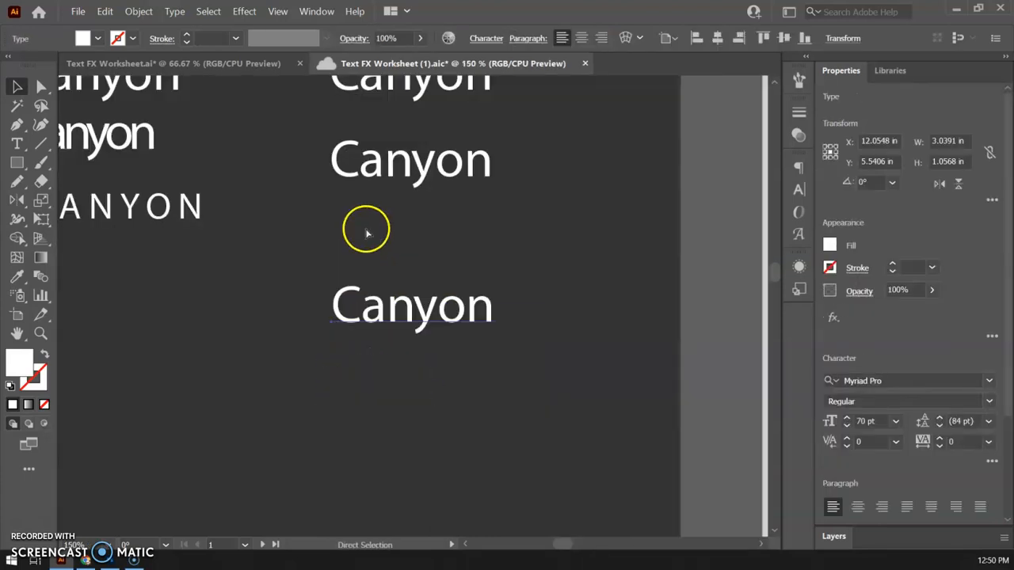
pyautogui.moveTo(400, 136); pyautogui.dragTo(378, 428)
pyautogui.click(384, 258)
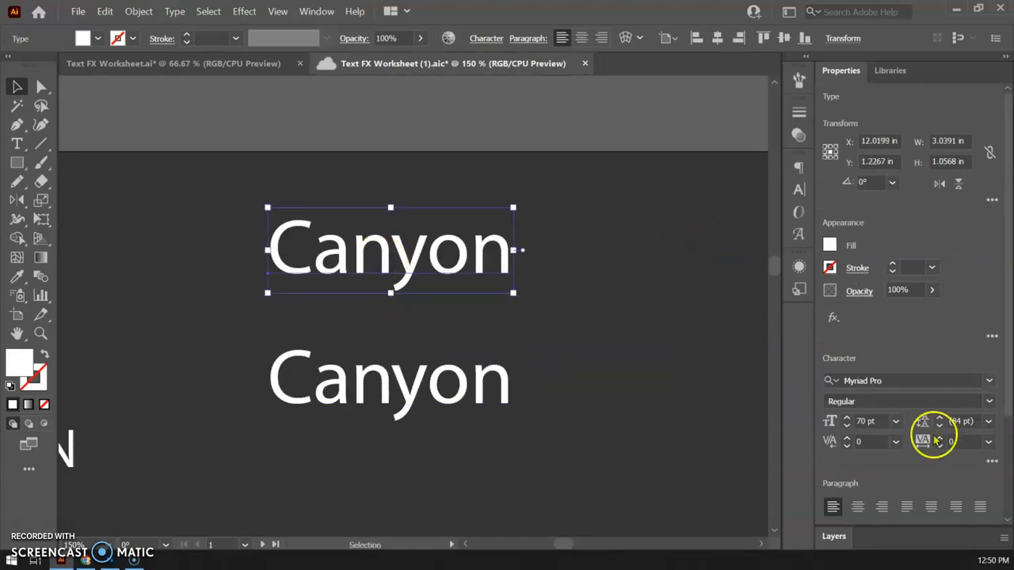
pyautogui.click(799, 191)
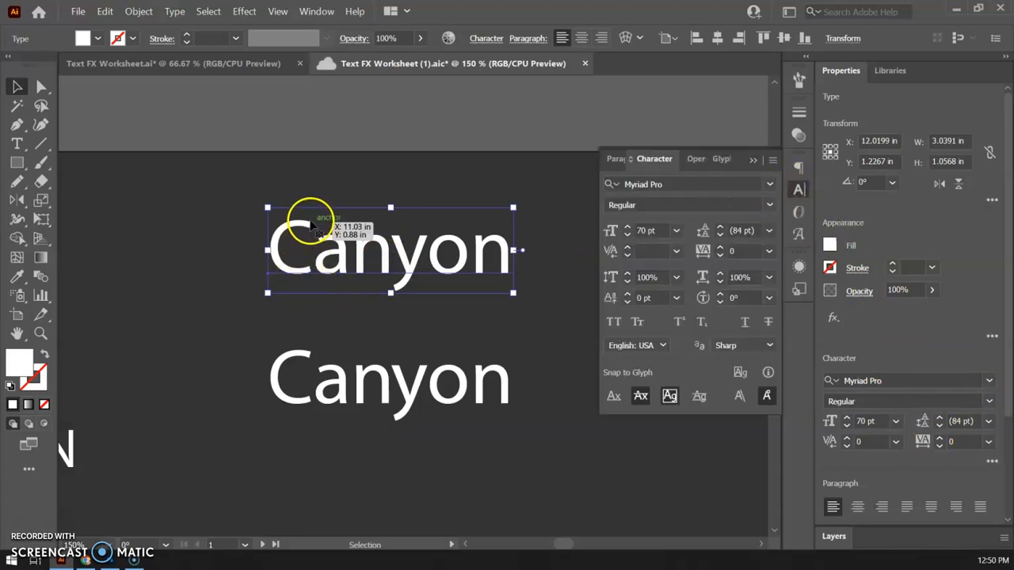
pyautogui.click(768, 184)
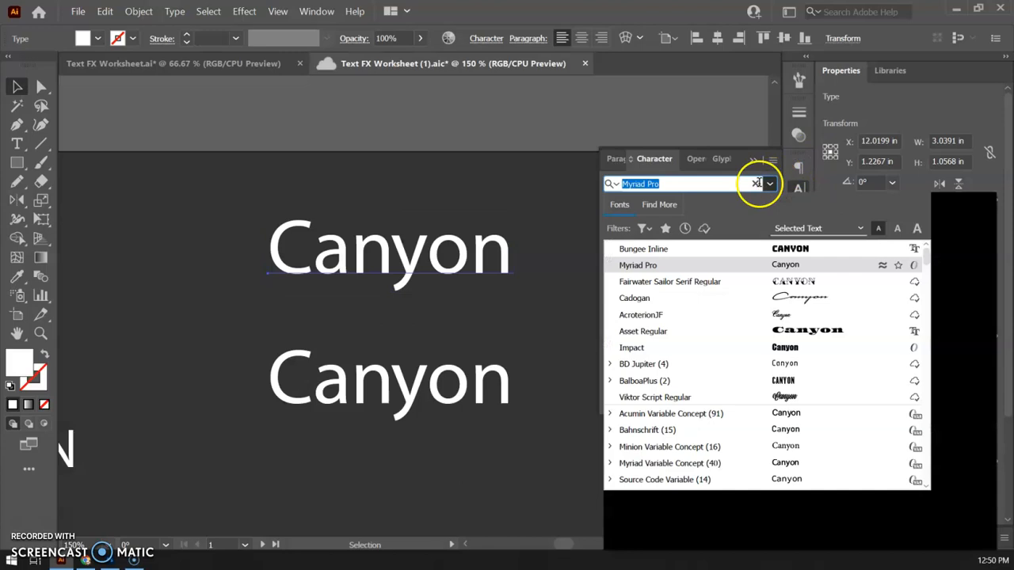
pyautogui.scroll(-10, 753, 431)
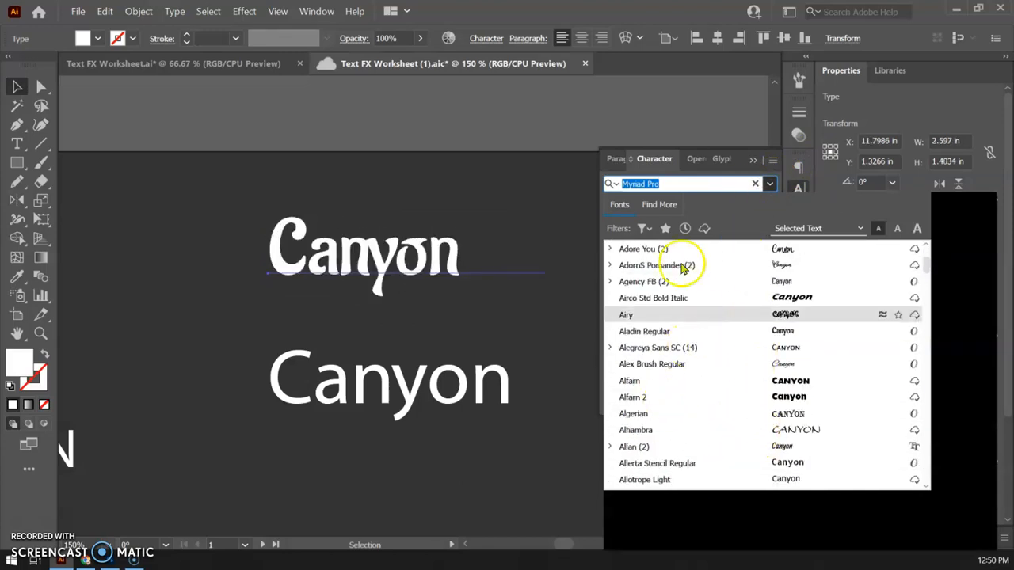
# Step: Filter the font list to Serif and apply Chapman Black to the uppermost "Canyon" copy in the second column
pyautogui.click(647, 229)
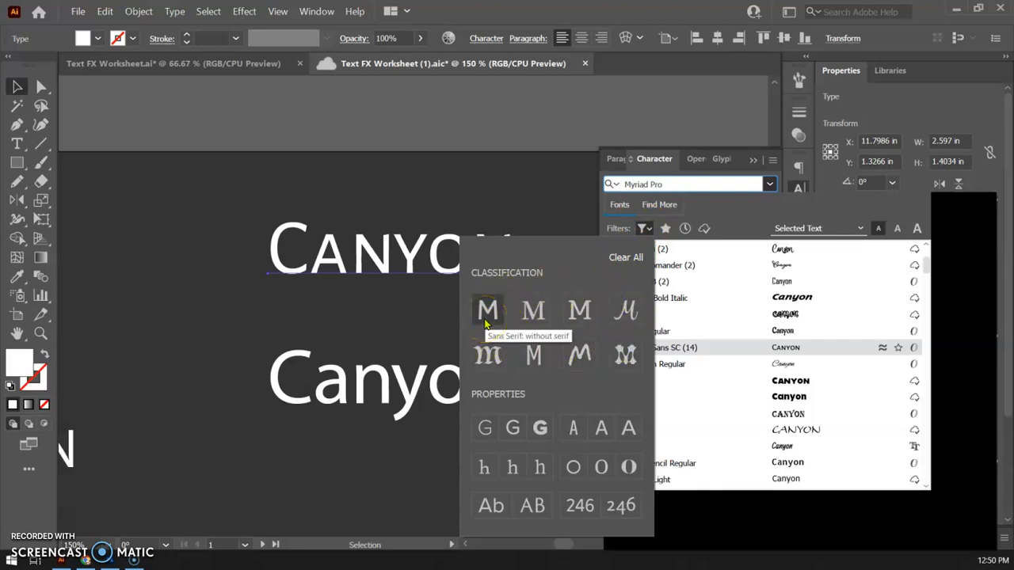
pyautogui.click(527, 317)
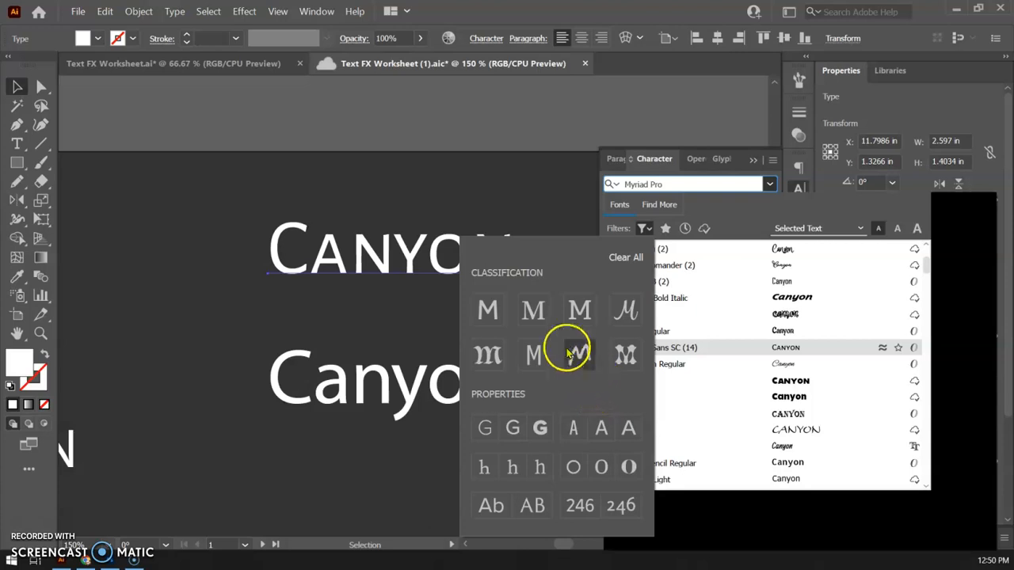
pyautogui.click(533, 310)
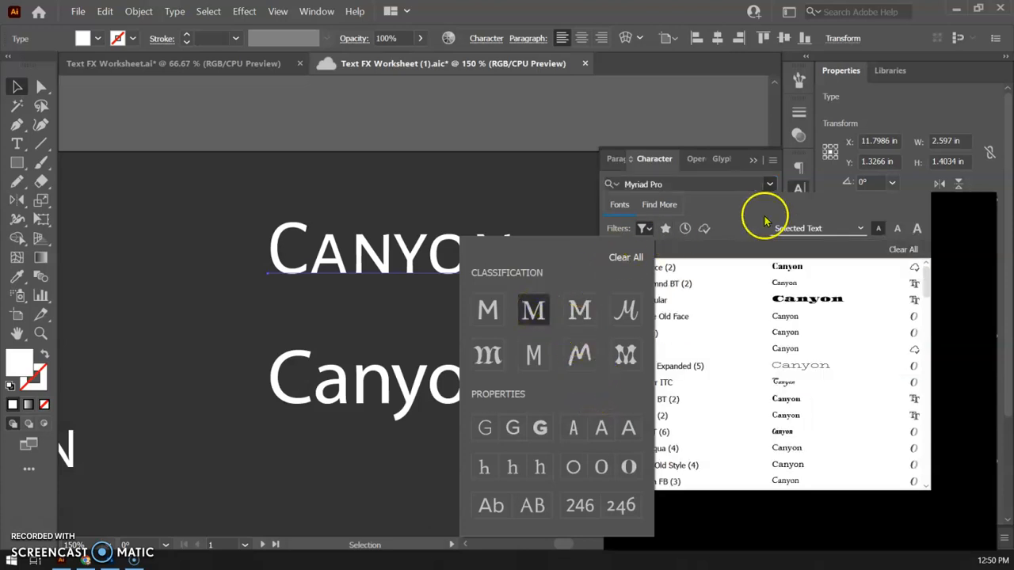
pyautogui.click(726, 220)
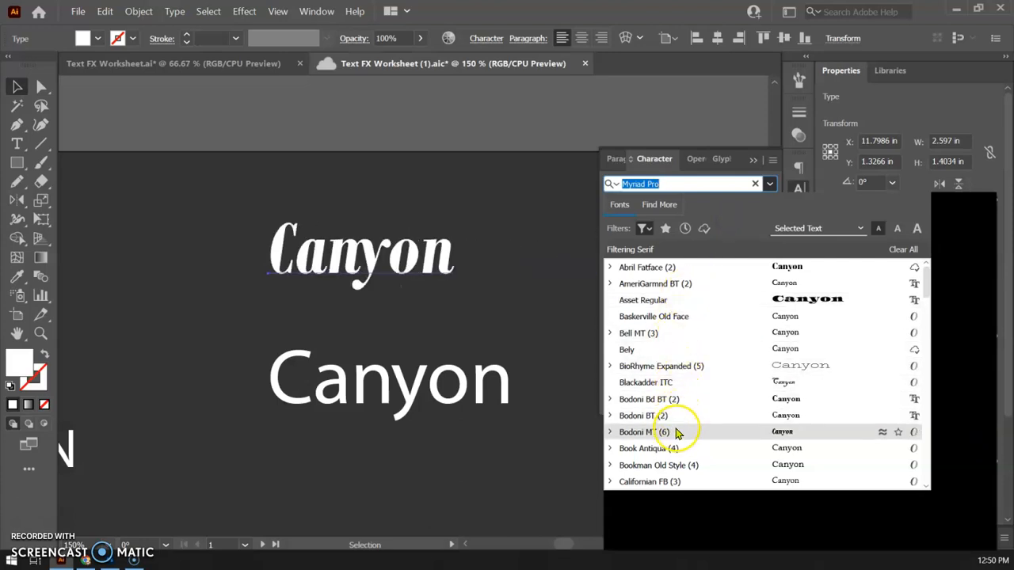
pyautogui.scroll(-1, 681, 428)
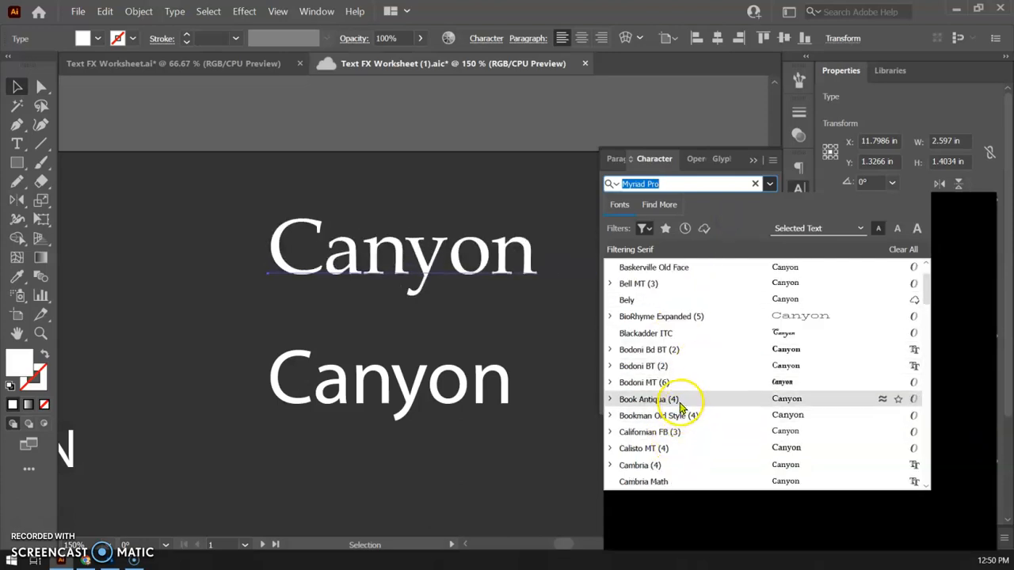
pyautogui.scroll(-4, 690, 418)
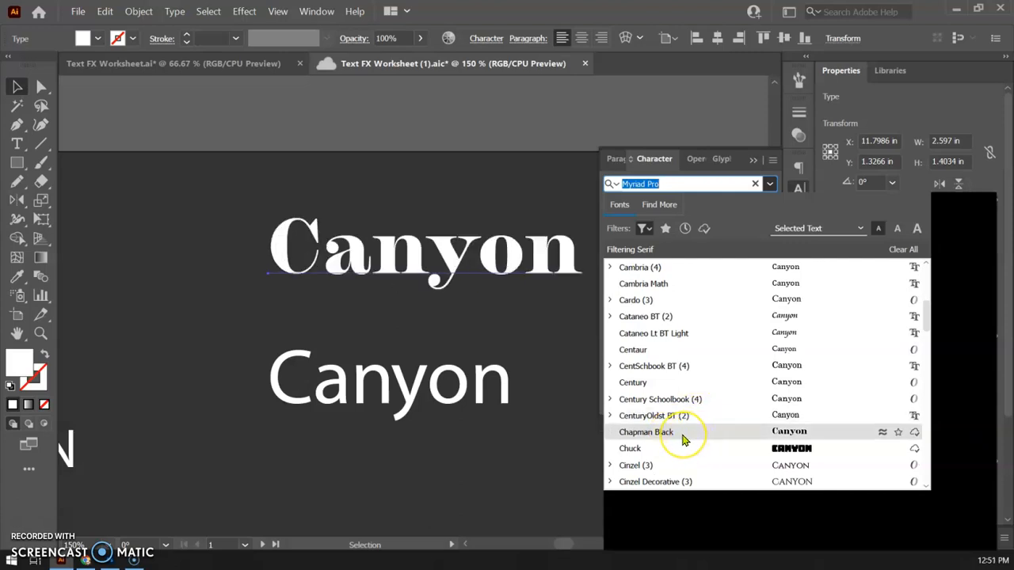
pyautogui.click(683, 440)
# Step: Move the Chapman Black "Canyon" to about X 12.10, Y 1.03 in and the copy beneath it to about X 11.67, Y 2.33 in
pyautogui.moveTo(441, 256); pyautogui.dragTo(438, 226)
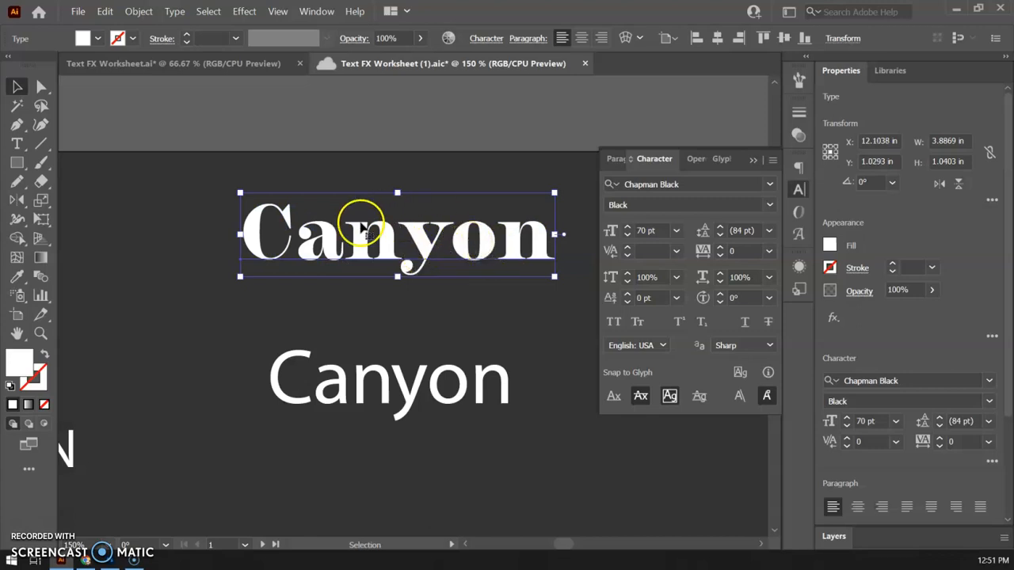
pyautogui.moveTo(384, 386); pyautogui.dragTo(357, 342)
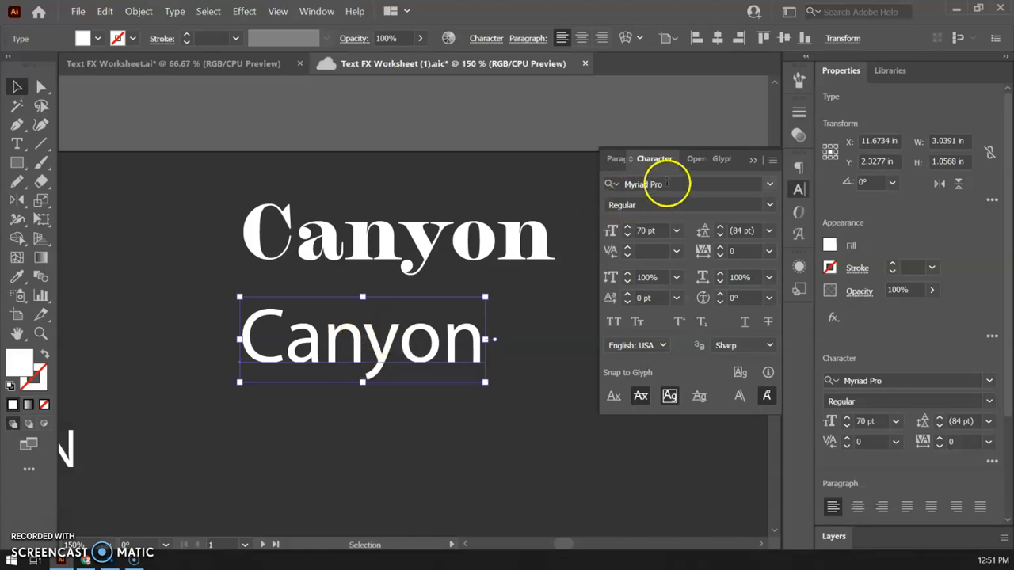
# Step: Filter the font list to Script and apply Berkshire Swash Regular to the second "Canyon" copy in the second column
pyautogui.click(769, 184)
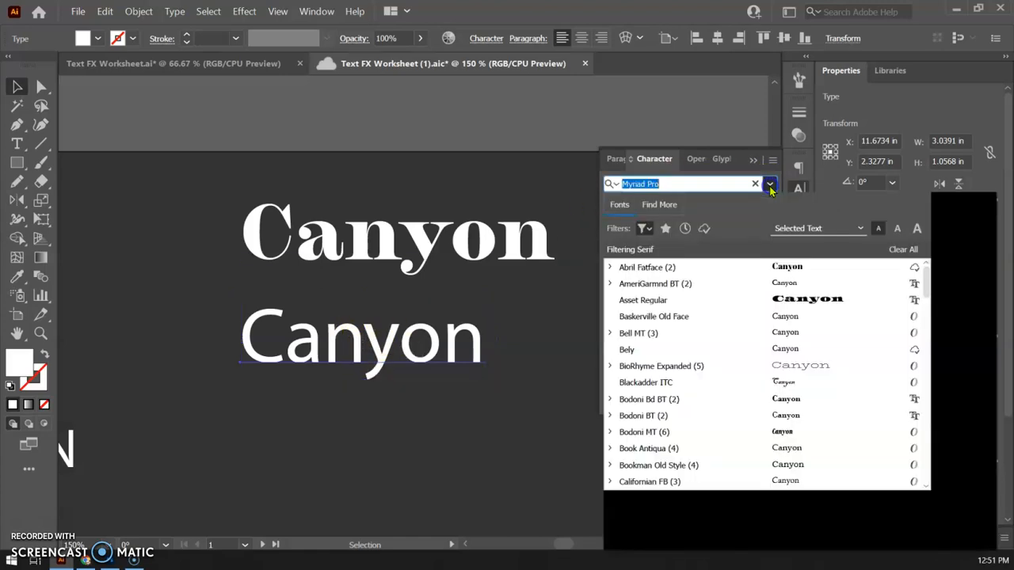
pyautogui.click(644, 229)
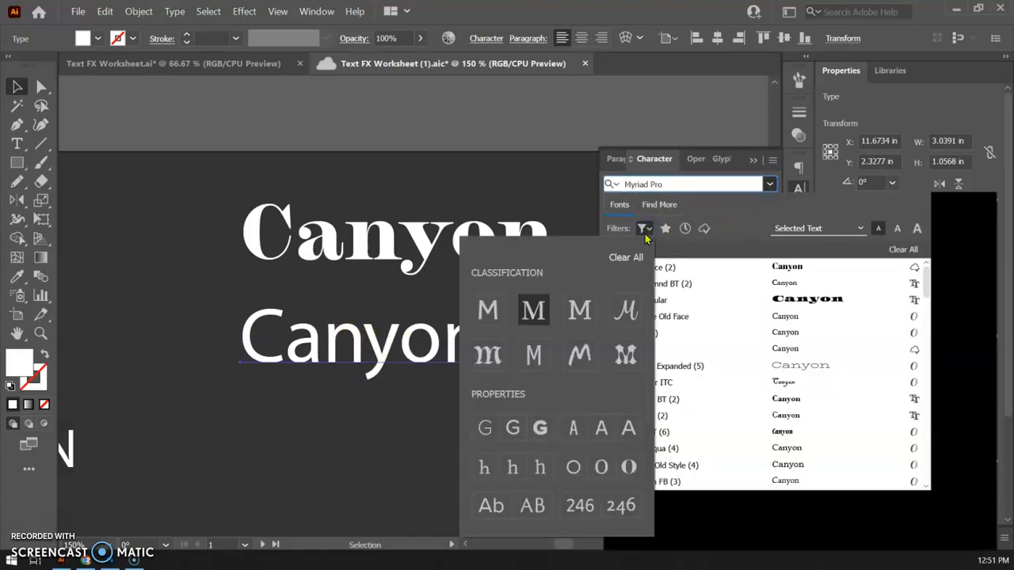
pyautogui.click(626, 311)
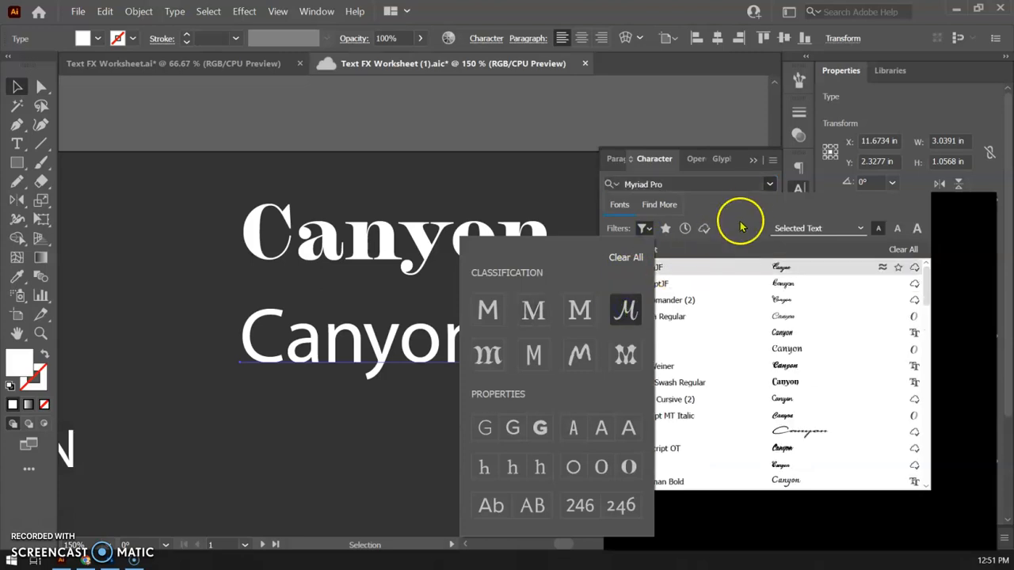
pyautogui.click(743, 208)
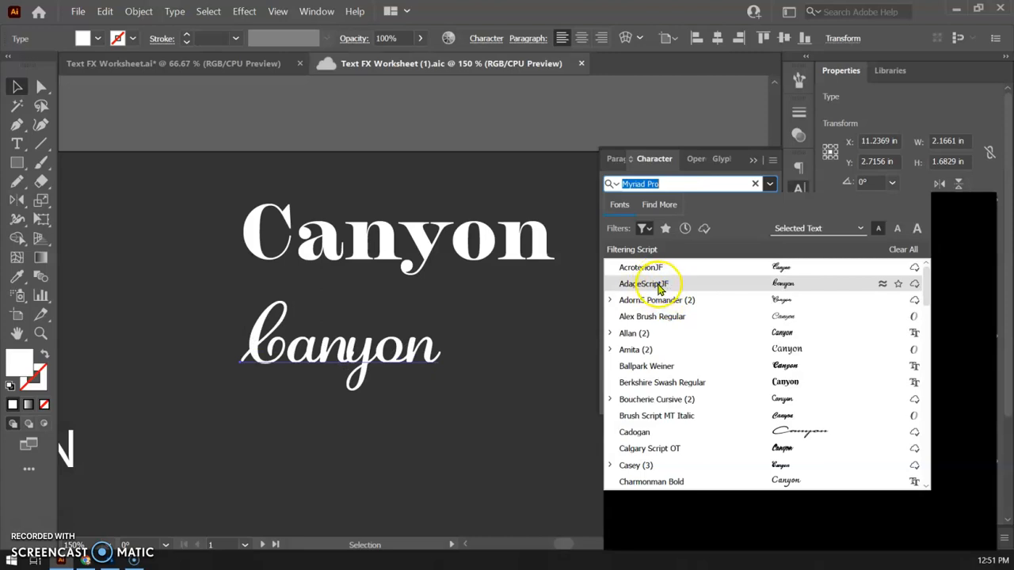
pyautogui.click(687, 386)
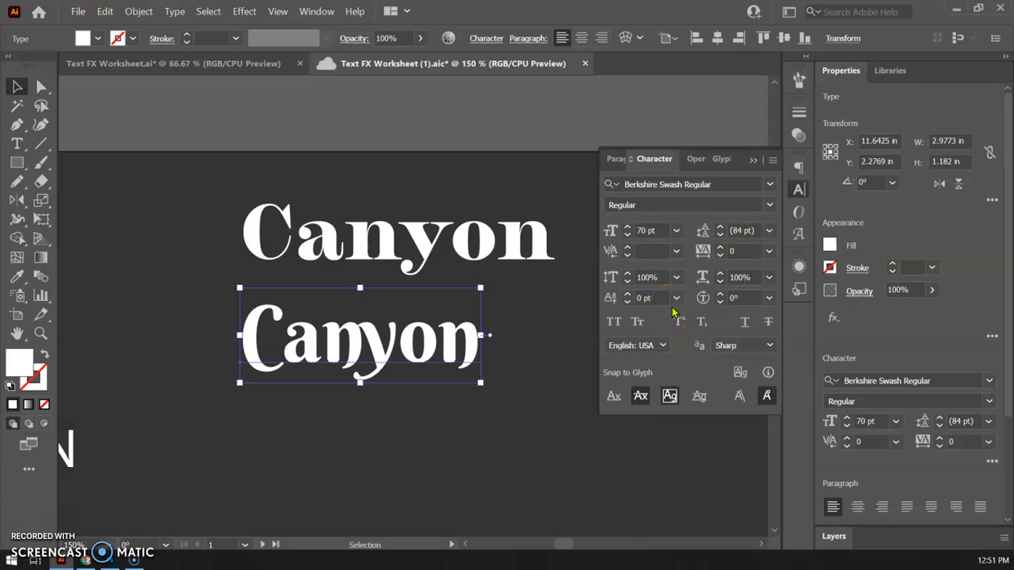
# Step: Change the second "Canyon" copy in the second column to AcroterionJF, comparing it with All Caps on and off
pyautogui.click(614, 323)
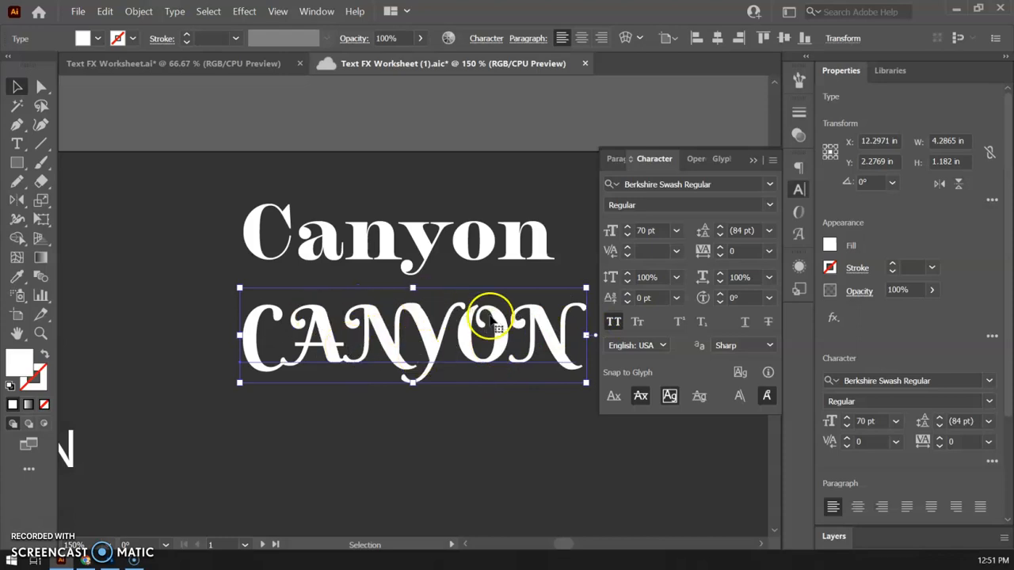
pyautogui.click(769, 186)
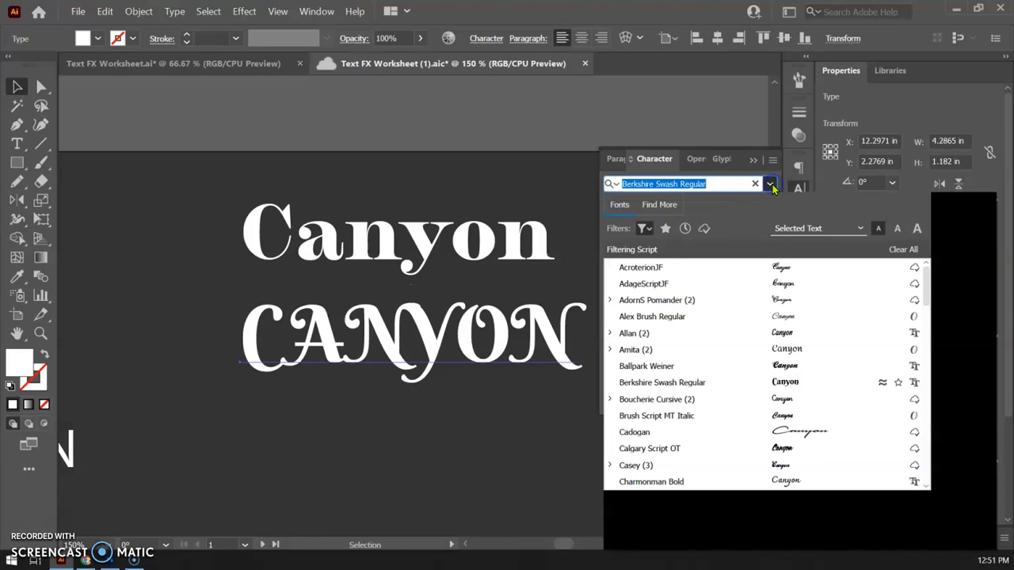
pyautogui.click(781, 270)
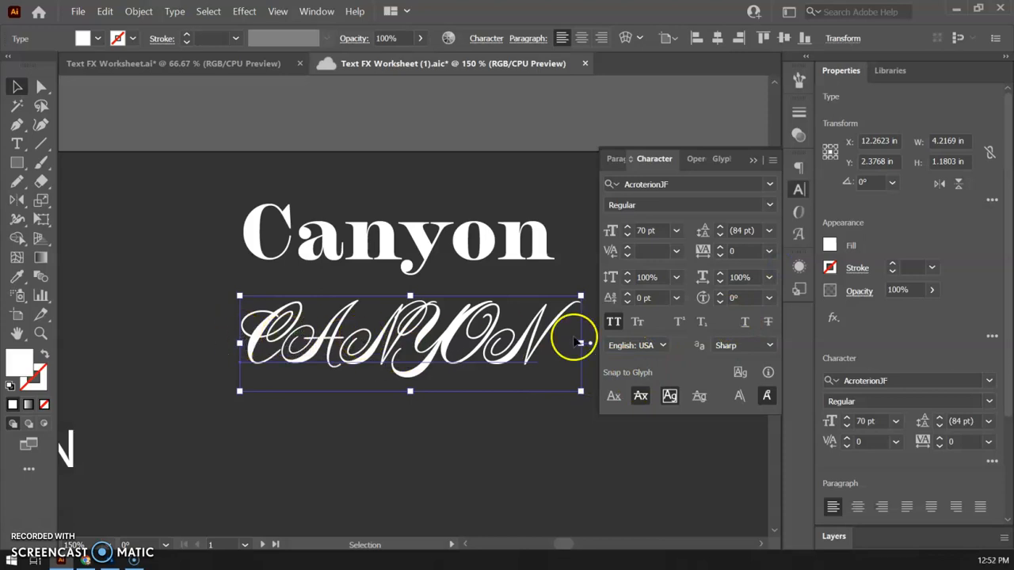
pyautogui.click(616, 324)
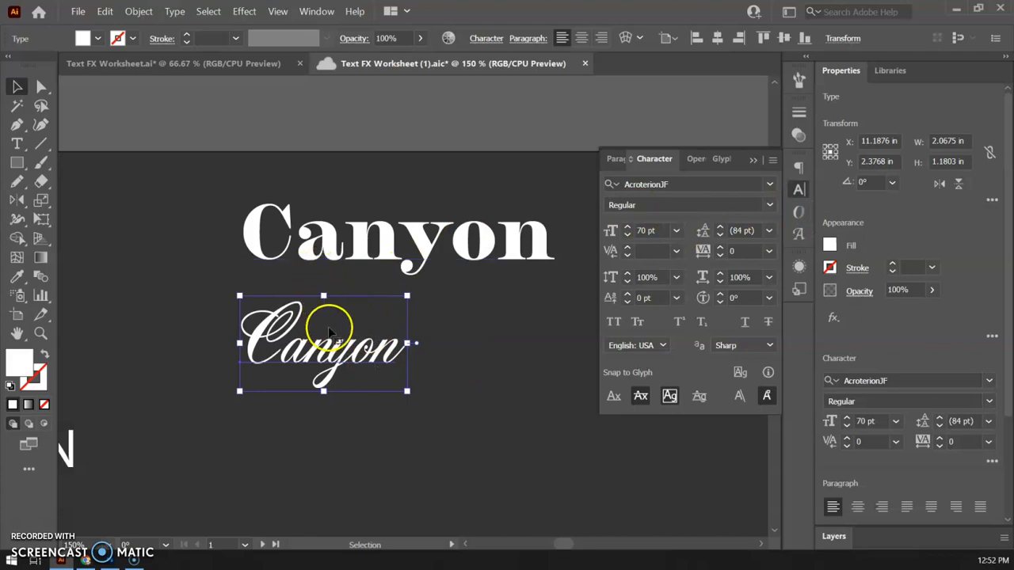
pyautogui.click(770, 184)
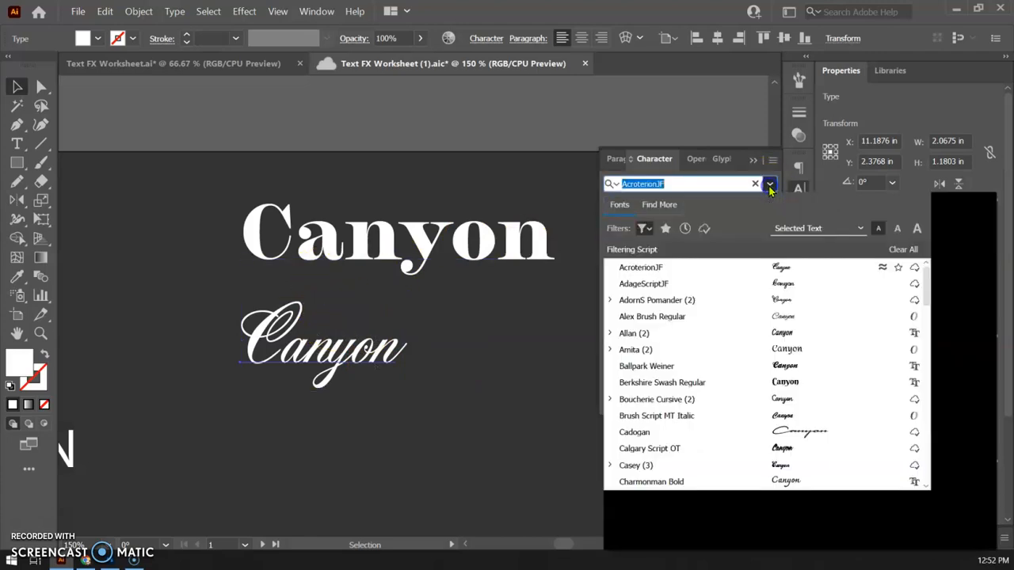
pyautogui.click(645, 228)
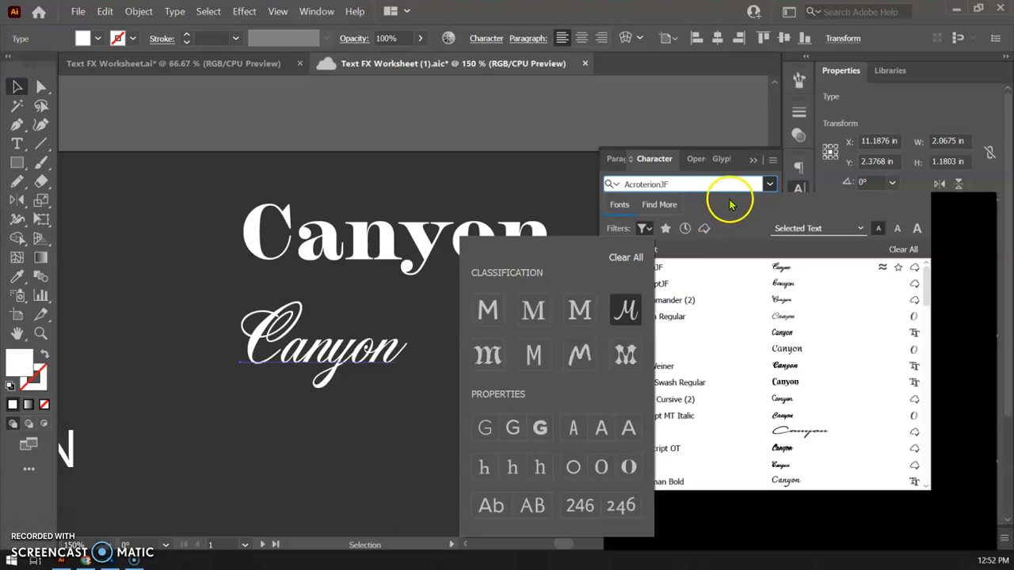
pyautogui.click(773, 186)
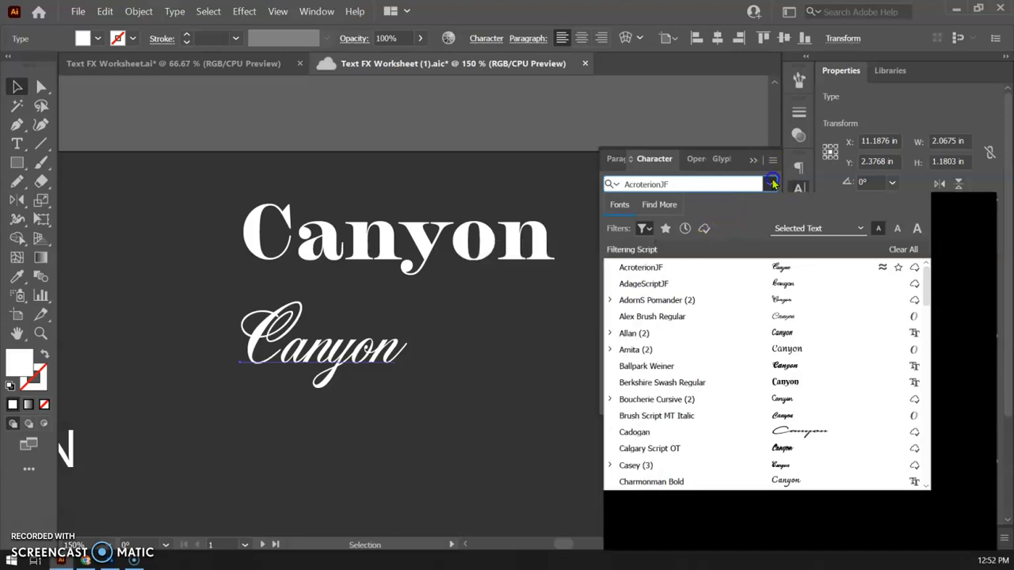
# Step: Duplicate the AcroterionJF "Canyon" straight below itself, at about Y 4.13 in
pyautogui.moveTo(328, 357); pyautogui.dragTo(339, 483)
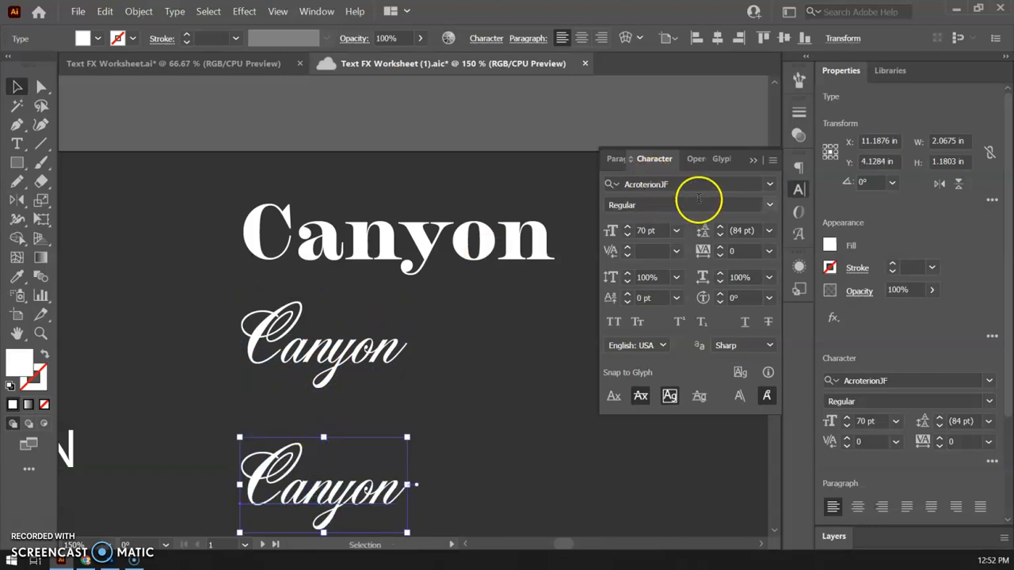
pyautogui.scroll(-3, 437, 339)
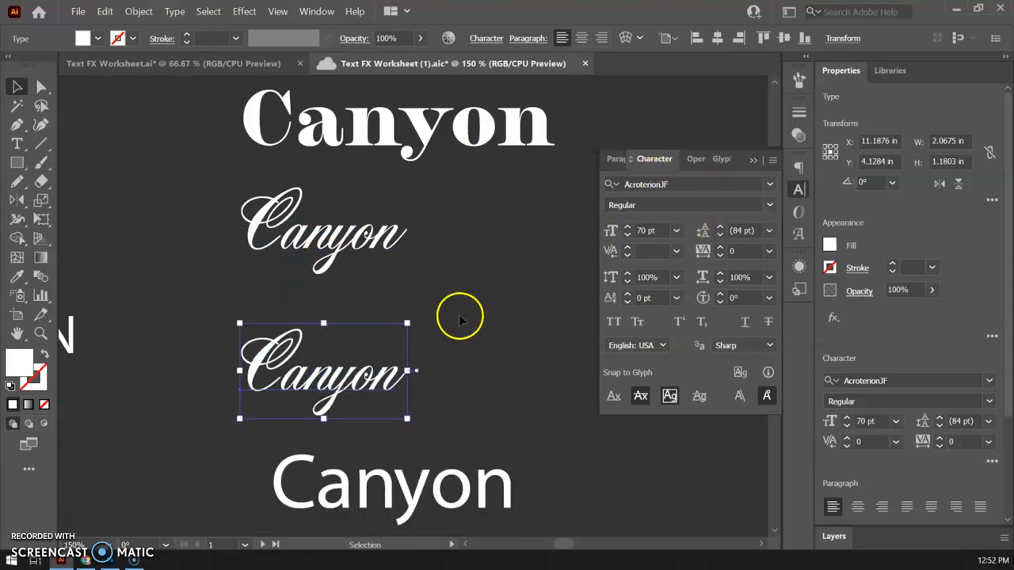
# Step: Browse the additional Adobe Fonts and change the classification filter from Script to Handwritten
pyautogui.click(767, 184)
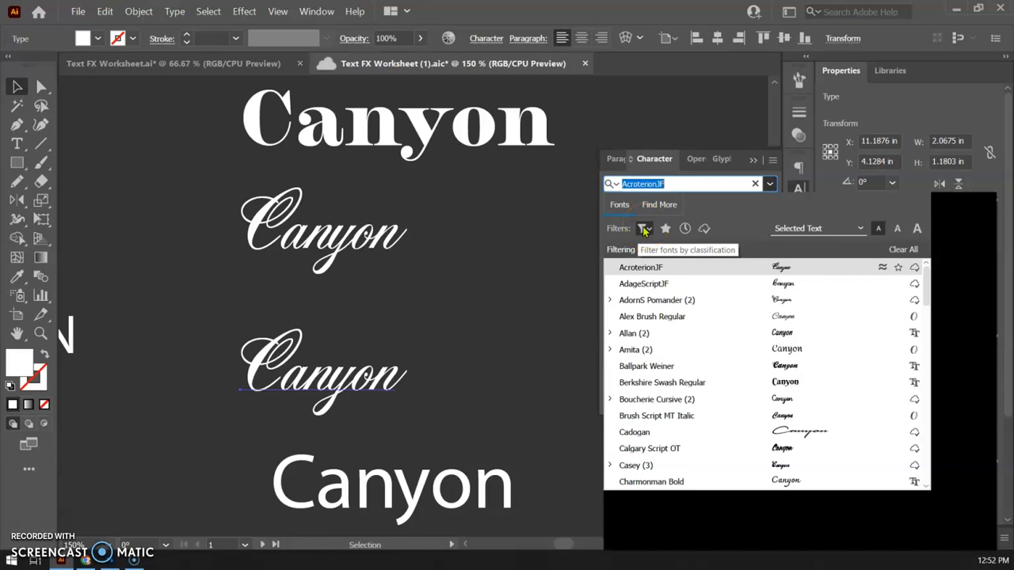
pyautogui.click(663, 207)
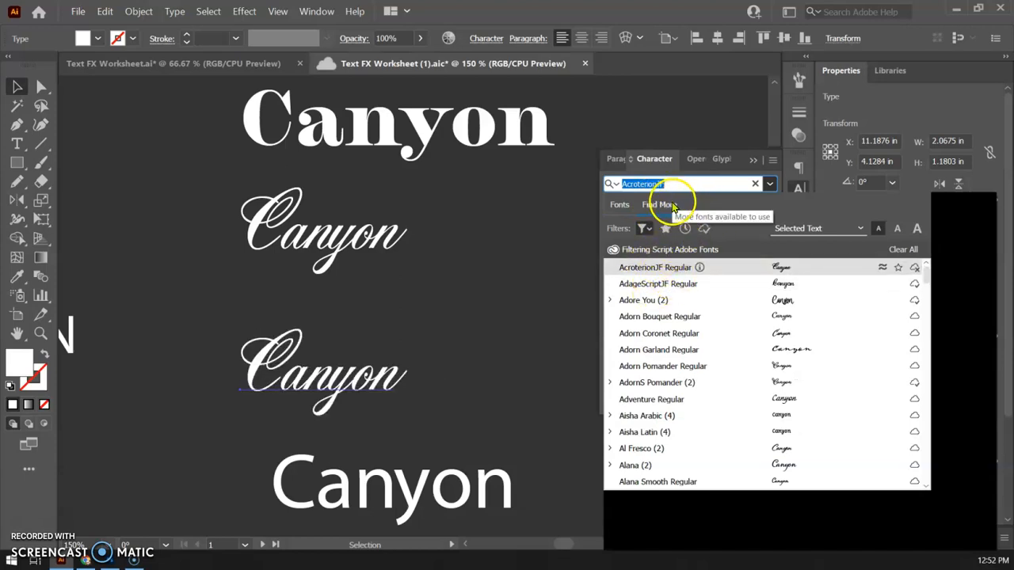
pyautogui.click(646, 229)
pyautogui.click(624, 305)
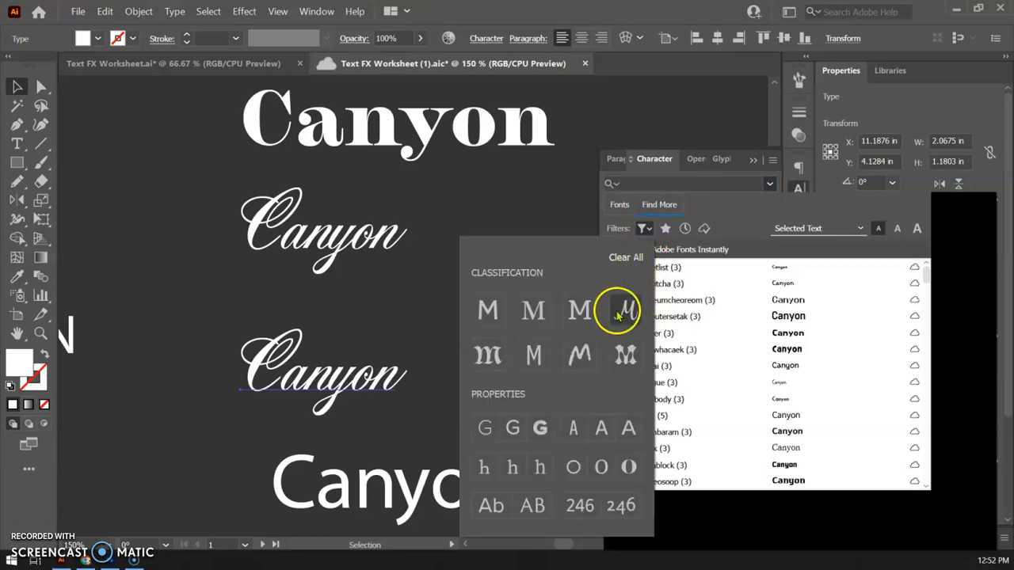
pyautogui.click(581, 358)
pyautogui.click(713, 204)
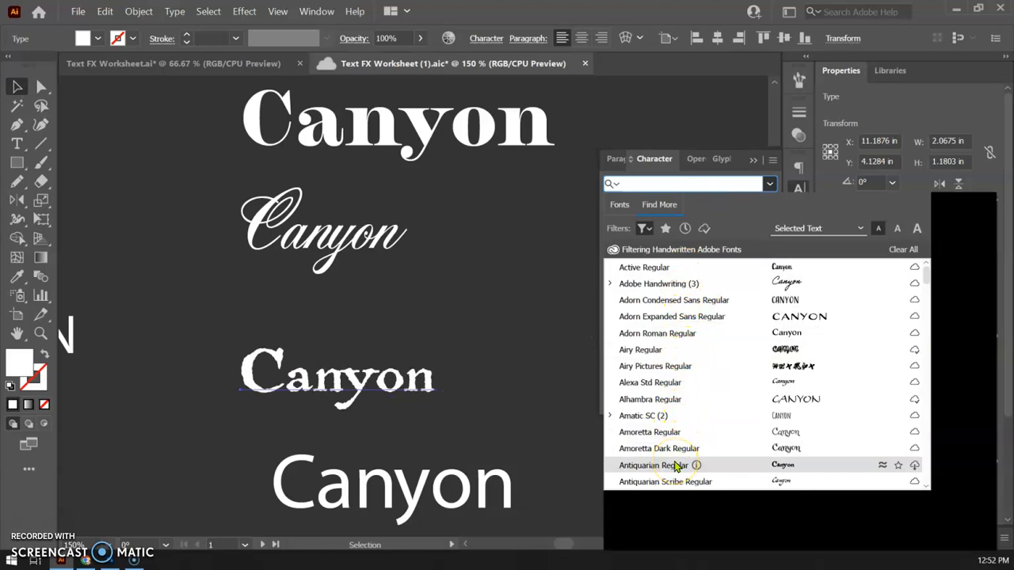
# Step: Preview handwritten Adobe Fonts on the lower AcroterionJF "Canyon" and try to activate Blambot Casual
pyautogui.scroll(-5, 669, 466)
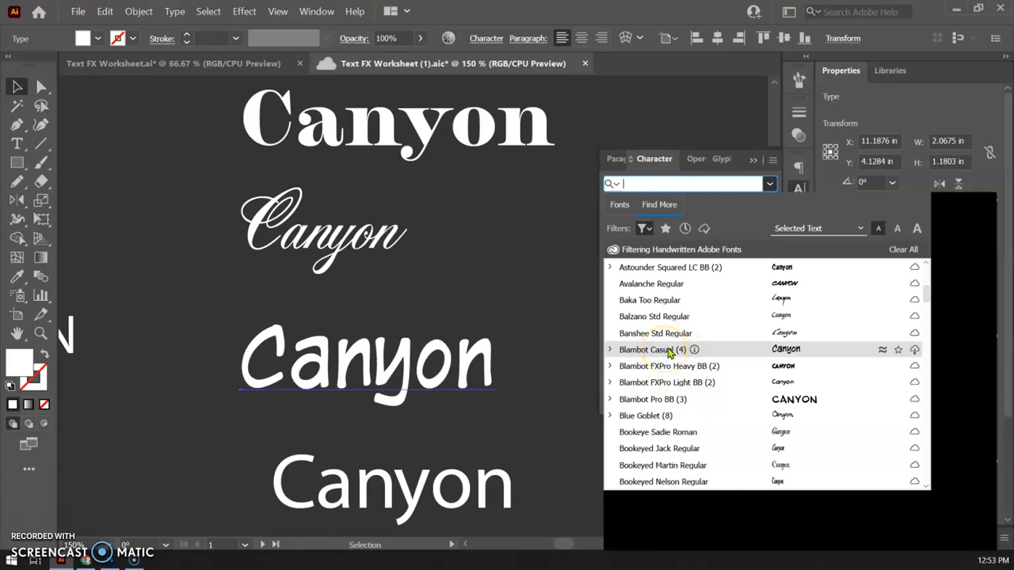
pyautogui.click(915, 350)
pyautogui.click(911, 350)
pyautogui.click(647, 353)
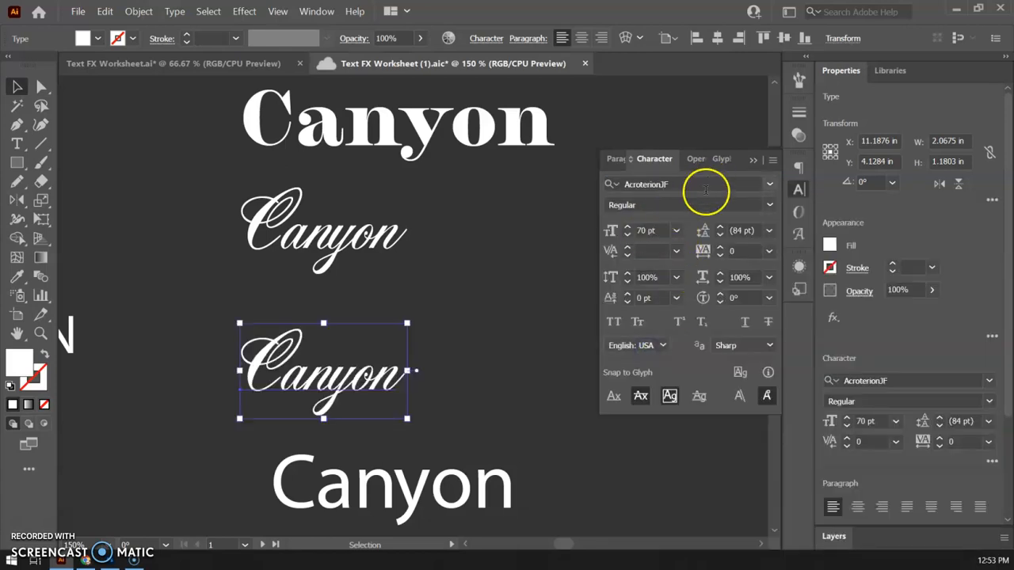
# Step: Search the handwritten fonts for "ba", clear the search, and preview the handwritten typefaces on the lower script "Canyon"
pyautogui.click(736, 186)
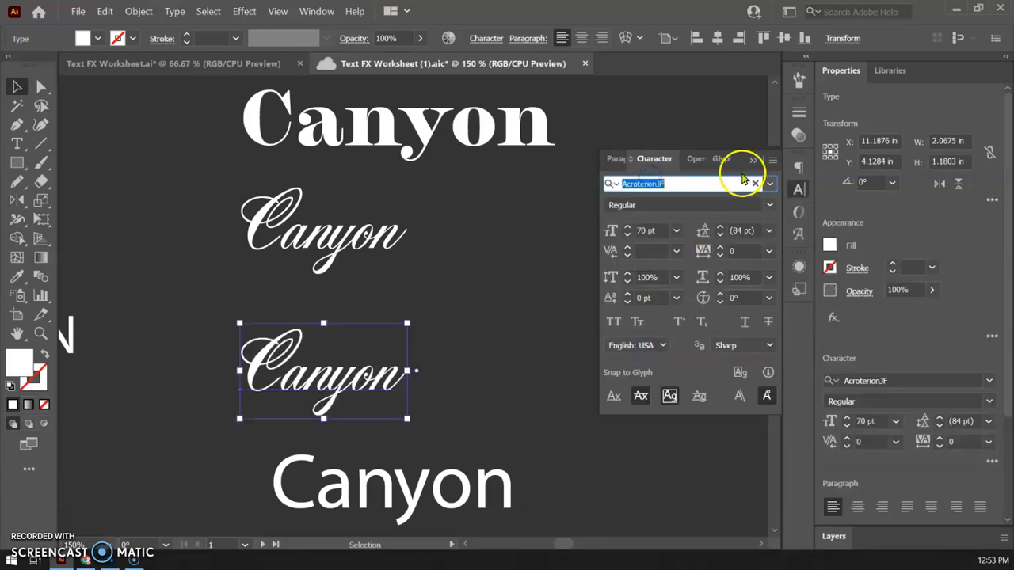
pyautogui.click(769, 183)
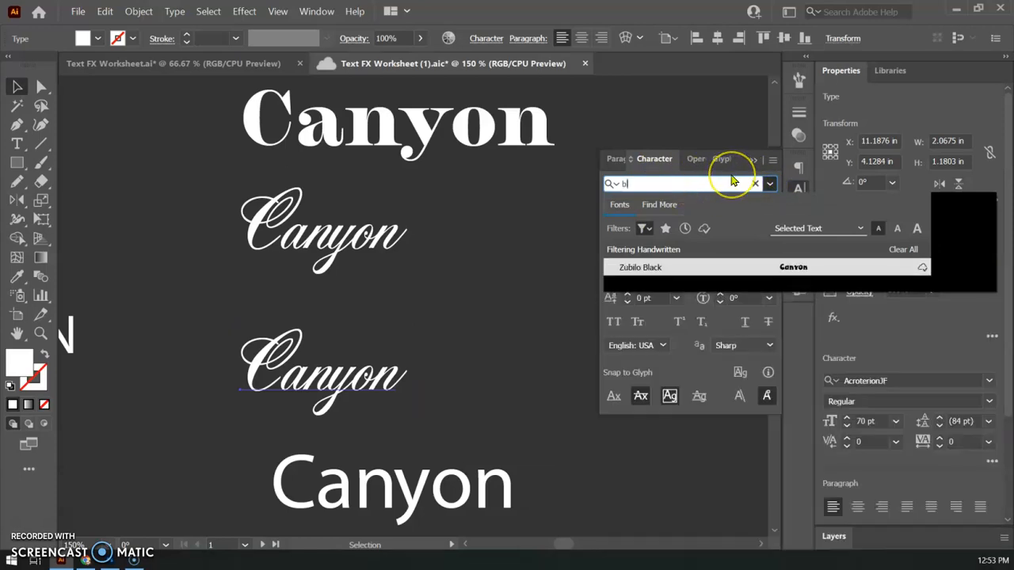
pyautogui.write('ba')
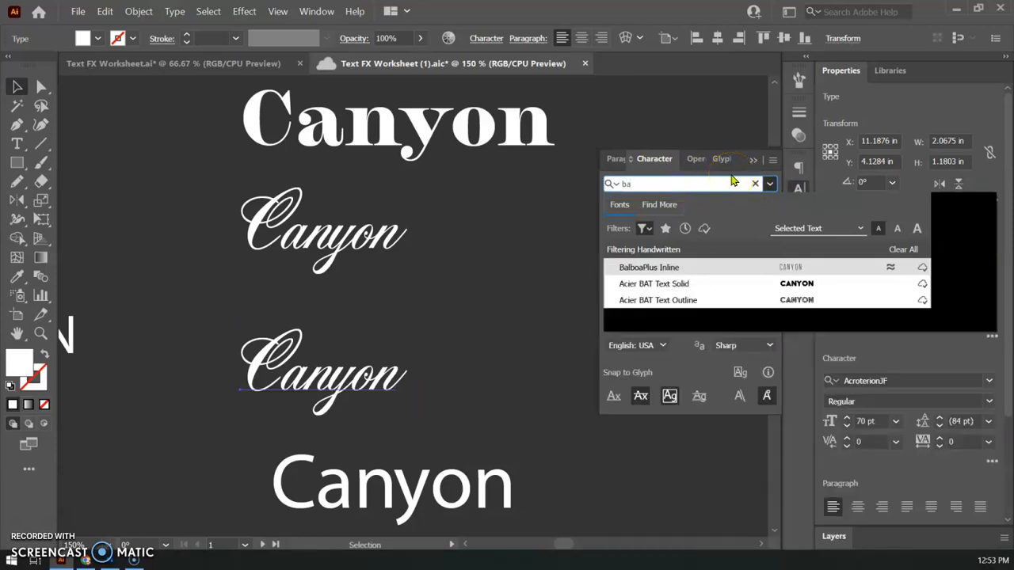
pyautogui.press('BackSpace')
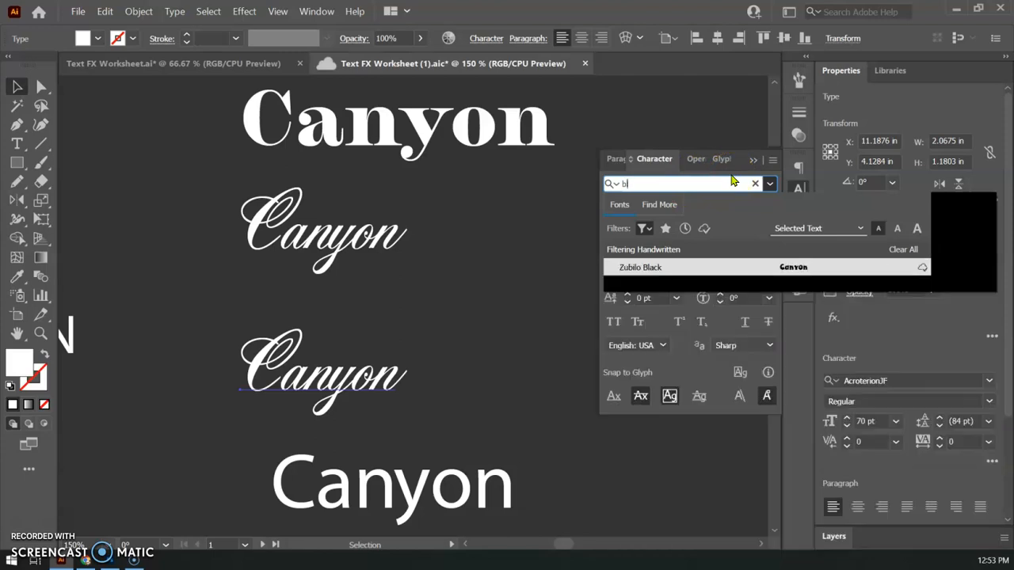
pyautogui.press('BackSpace')
pyautogui.press('BackSpace')
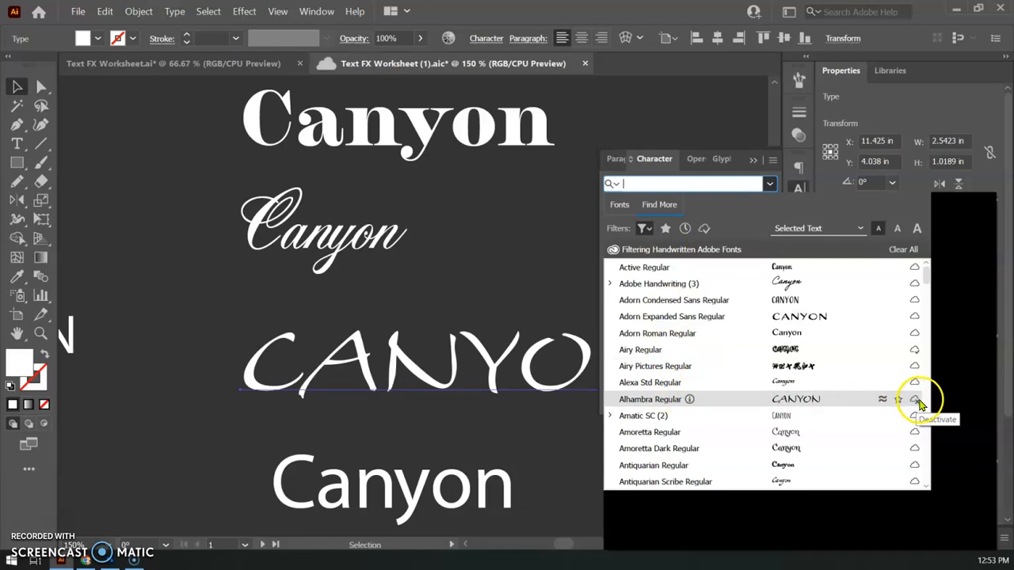
pyautogui.click(622, 205)
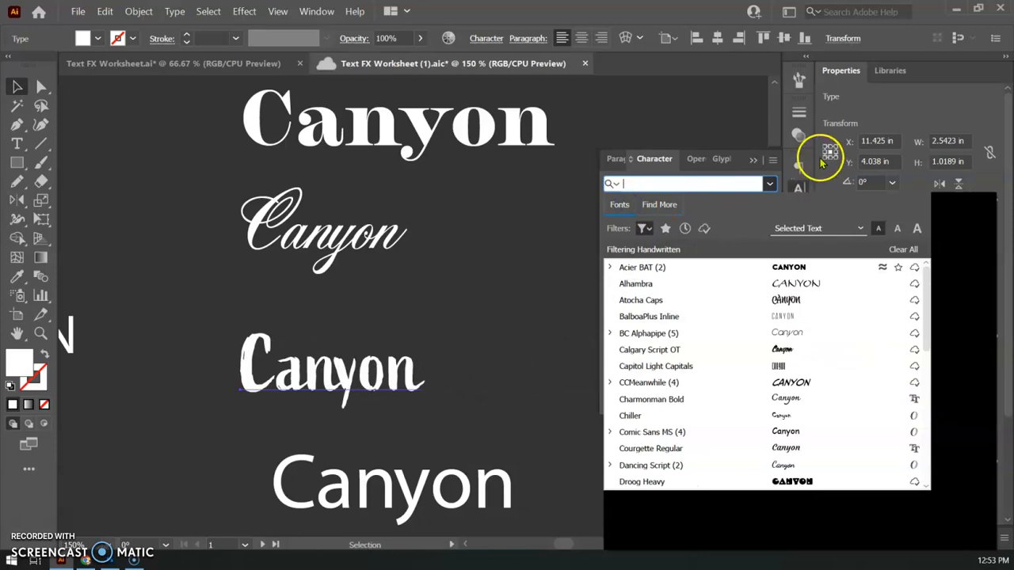
pyautogui.click(881, 101)
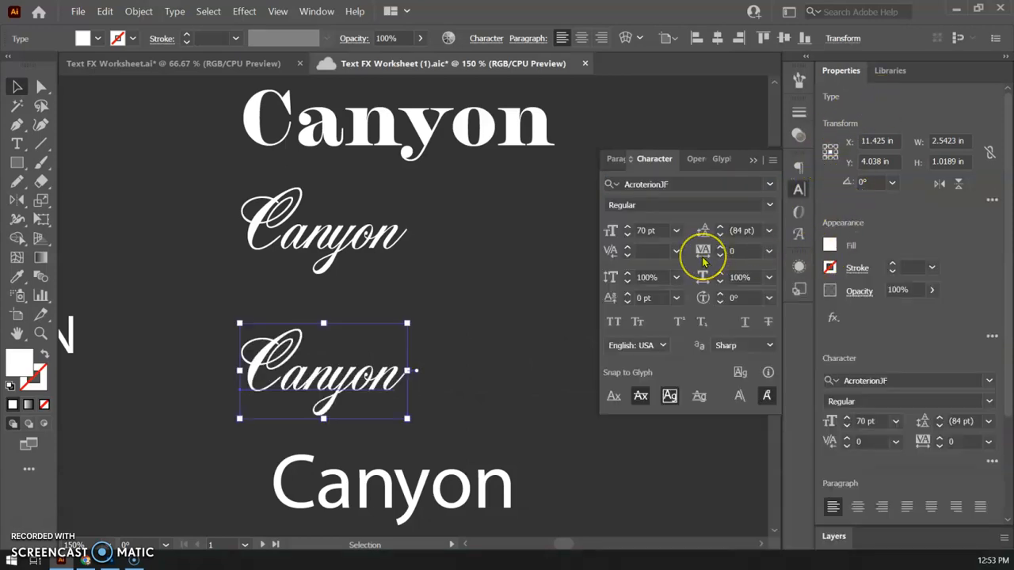
# Step: Set the fill of the lower AcroterionJF "Canyon" to the orange-red swatch and deselect it
pyautogui.hotkey('ctrl', '-')
pyautogui.hotkey('ctrl', '-')
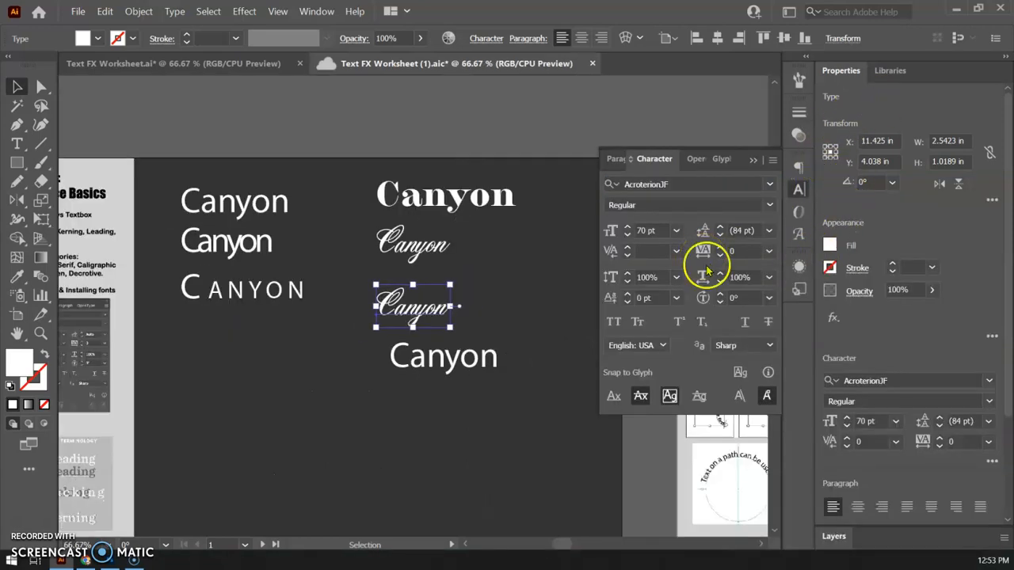
pyautogui.click(830, 245)
pyautogui.click(783, 303)
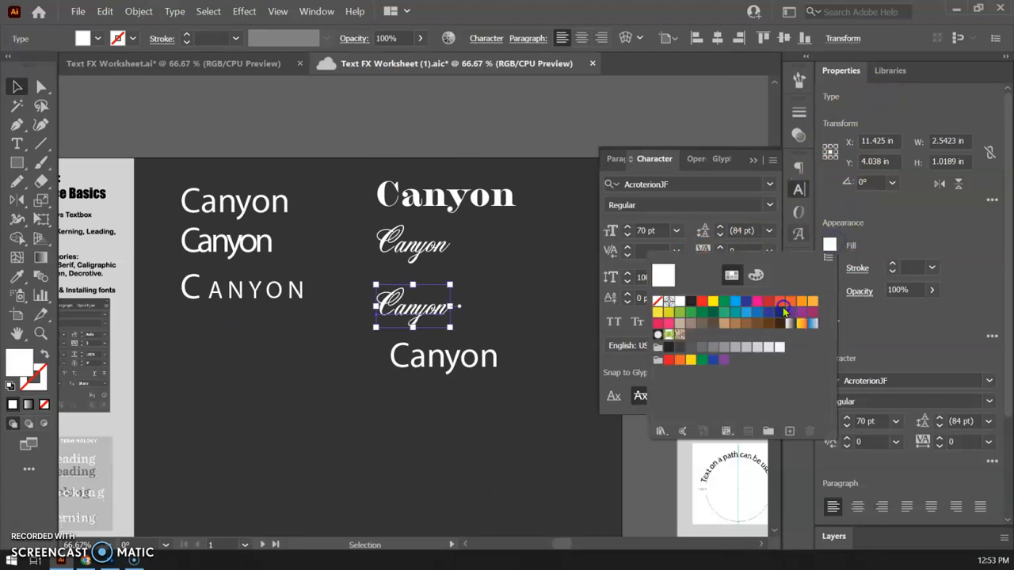
pyautogui.click(413, 314)
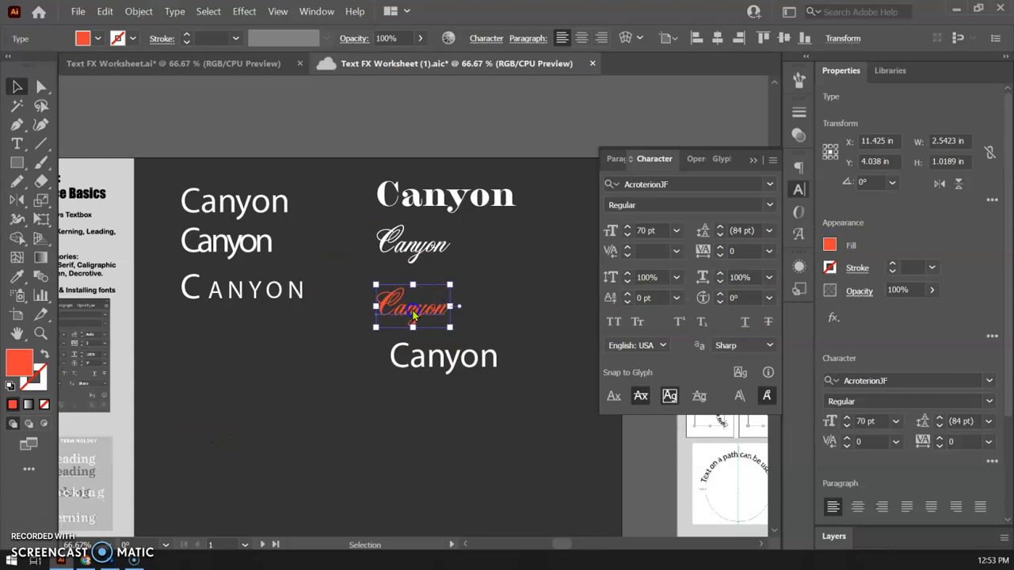
pyautogui.click(439, 438)
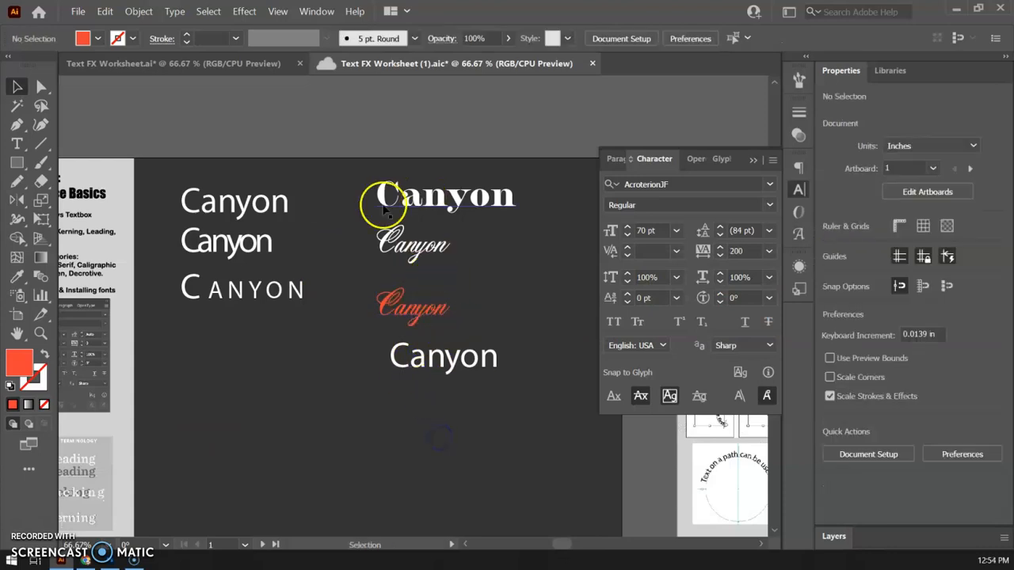